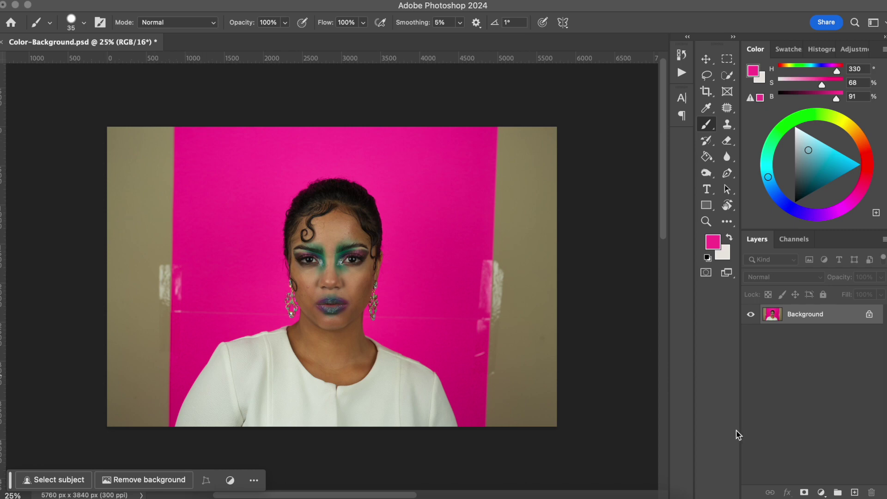
Duplicate the background layer and select the tan wall strip right of the model, adding the marked backdrop edge with the Lasso.
{"action": "key", "text": "super+j"}
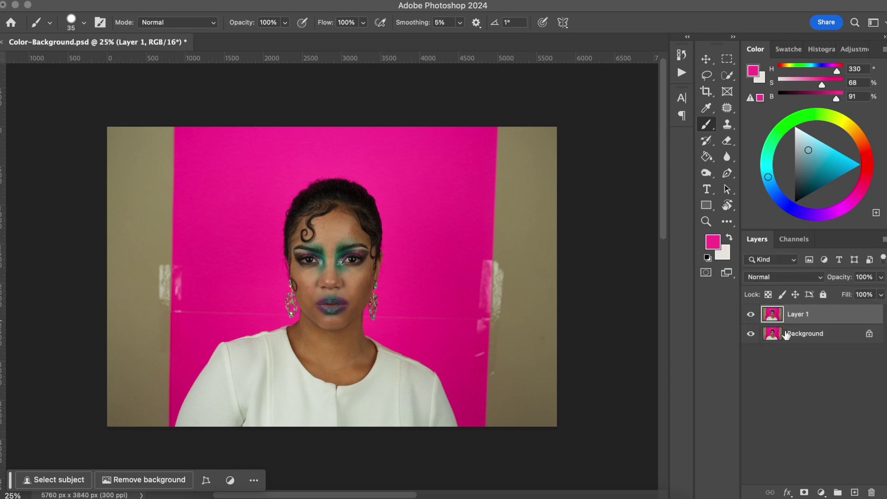
{"action": "left_click", "coordinate": [727, 59]}
{"action": "mouse_move", "coordinate": [583, 113]}
{"action": "left_mouse_down"}
{"action": "mouse_move", "coordinate": [455, 370]}
{"action": "mouse_move", "coordinate": [475, 447]}
{"action": "left_mouse_up"}
{"action": "left_click", "coordinate": [706, 75]}
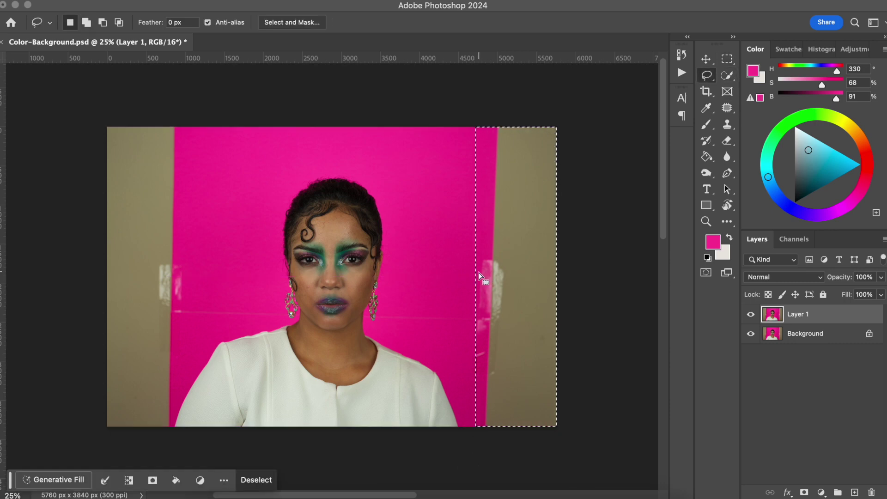
{"action": "left_click", "coordinate": [86, 24]}
{"action": "mouse_move", "coordinate": [487, 289]}
{"action": "left_mouse_down"}
{"action": "mouse_move", "coordinate": [461, 360]}
{"action": "mouse_move", "coordinate": [517, 407]}
{"action": "left_mouse_up"}
Add the tan wall strip left of the model and its upper backdrop edge to the selection.
{"action": "left_click", "coordinate": [726, 59]}
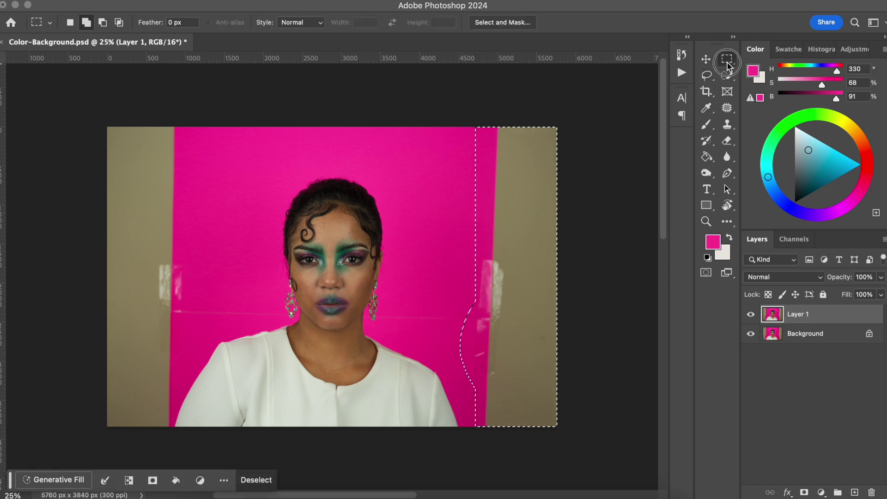
{"action": "left_click_drag", "start_coordinate": [102, 113], "coordinate": [172, 439]}
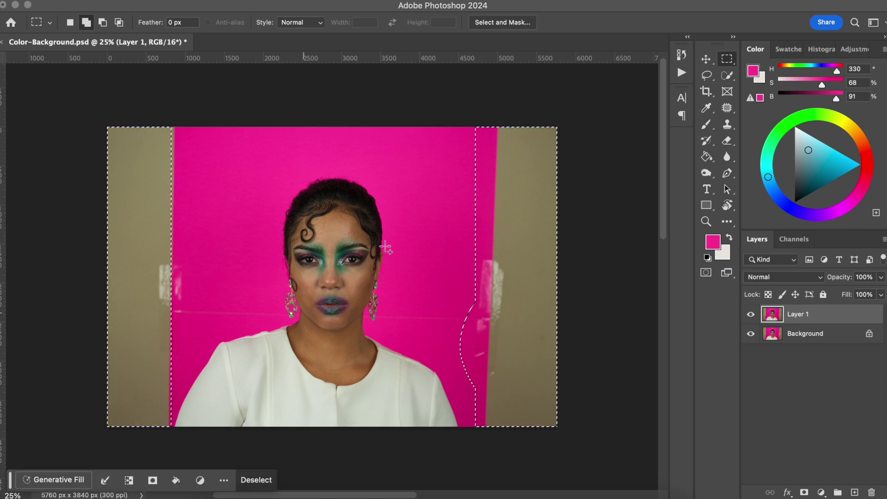
{"action": "left_click", "coordinate": [706, 76]}
{"action": "mouse_move", "coordinate": [178, 125]}
{"action": "left_mouse_down"}
{"action": "mouse_move", "coordinate": [189, 295]}
{"action": "mouse_move", "coordinate": [174, 338]}
{"action": "mouse_move", "coordinate": [146, 331]}
{"action": "mouse_move", "coordinate": [147, 252]}
{"action": "left_mouse_up"}
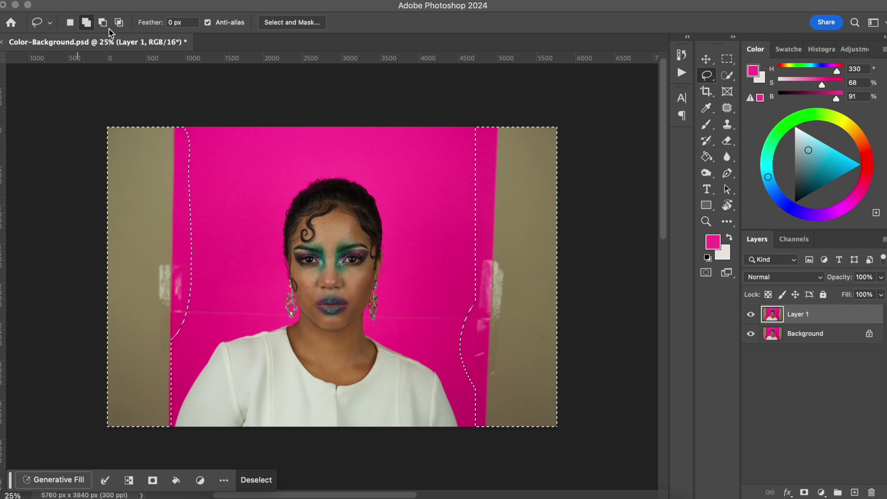
Replace the selected wall strips with pink backdrop using Content-Aware Fill on the current layer, and deselect.
{"action": "left_click", "coordinate": [138, 2]}
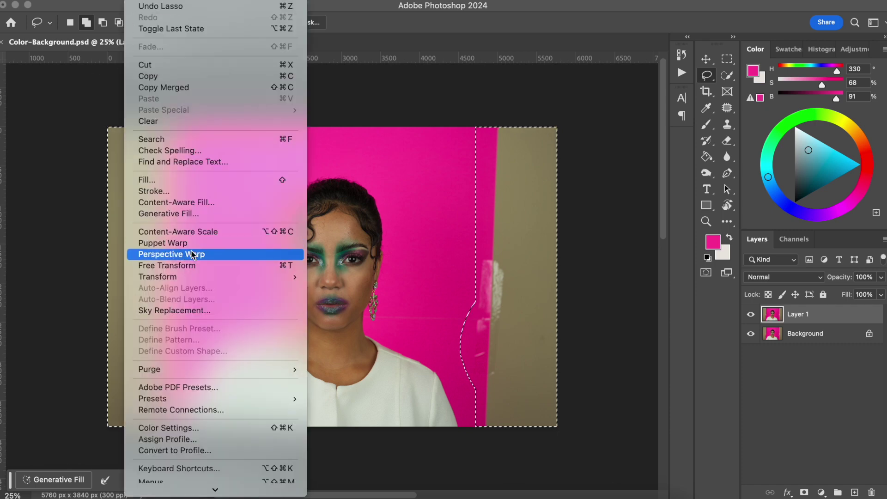
{"action": "left_click", "coordinate": [204, 202]}
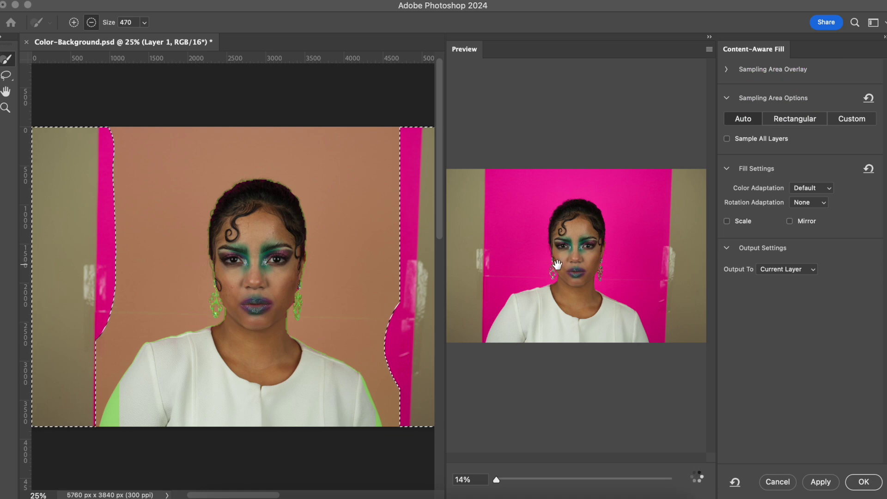
{"action": "left_click", "coordinate": [862, 483]}
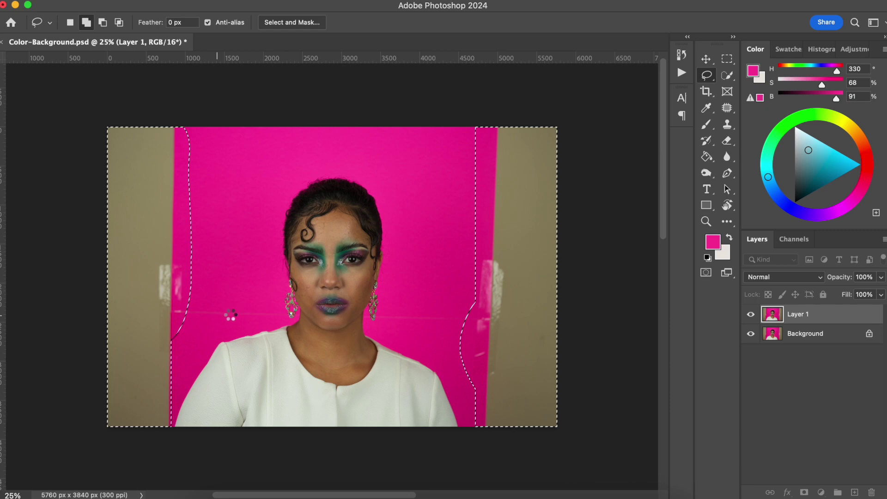
{"action": "scroll", "coordinate": [230, 315], "scroll_direction": "left", "scroll_amount": 2}
{"action": "scroll", "coordinate": [230, 314], "scroll_direction": "down", "scroll_amount": 1}
{"action": "left_click", "coordinate": [404, 248]}
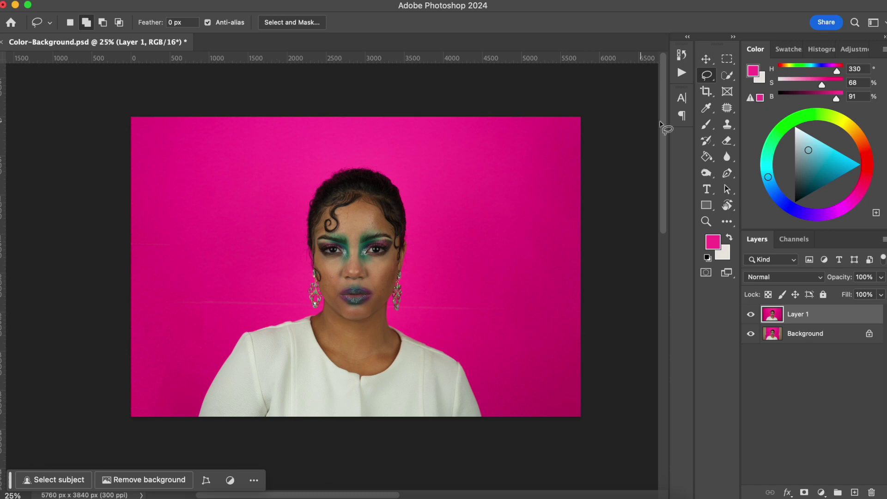
Outline the backdrop crease left of the model's earring, patch it with clean pink from above, and deselect.
{"action": "key", "text": "super+plus"}
{"action": "key", "text": "super+plus"}
{"action": "key", "text": "super+plus"}
{"action": "mouse_move", "coordinate": [49, 356]}
{"action": "left_mouse_down"}
{"action": "mouse_move", "coordinate": [231, 283]}
{"action": "mouse_move", "coordinate": [309, 217]}
{"action": "mouse_move", "coordinate": [414, 186]}
{"action": "left_mouse_up"}
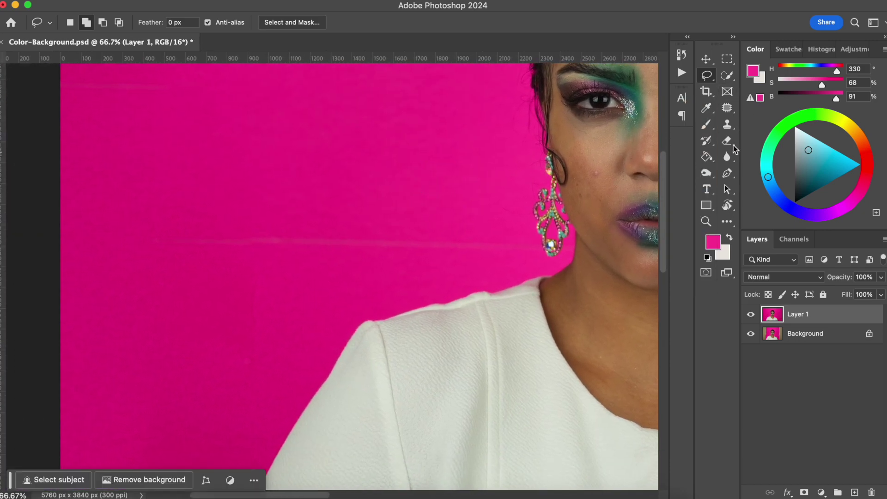
{"action": "mouse_move", "coordinate": [167, 217]}
{"action": "left_mouse_down"}
{"action": "mouse_move", "coordinate": [158, 260]}
{"action": "mouse_move", "coordinate": [491, 263]}
{"action": "mouse_move", "coordinate": [541, 250]}
{"action": "mouse_move", "coordinate": [534, 240]}
{"action": "mouse_move", "coordinate": [399, 224]}
{"action": "mouse_move", "coordinate": [369, 167]}
{"action": "left_mouse_up"}
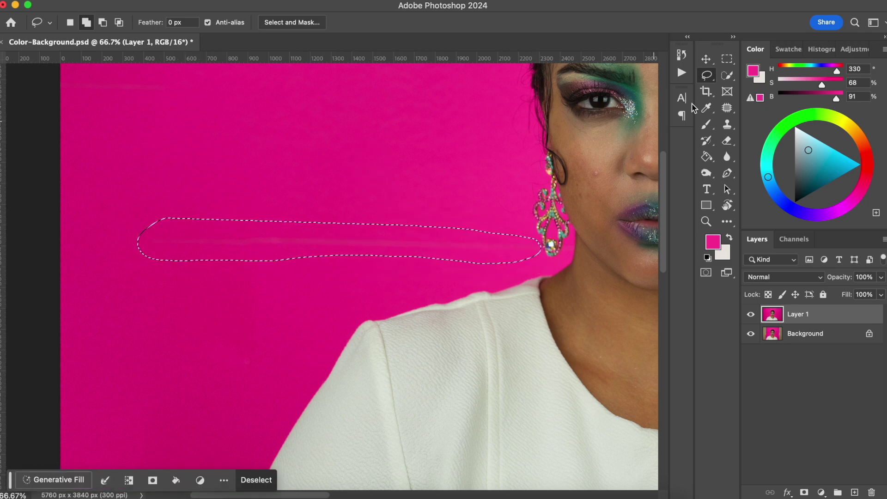
{"action": "left_click", "coordinate": [727, 107]}
{"action": "mouse_move", "coordinate": [415, 225]}
{"action": "left_mouse_down"}
{"action": "mouse_move", "coordinate": [306, 222]}
{"action": "mouse_move", "coordinate": [366, 139]}
{"action": "left_mouse_up"}
{"action": "key", "text": "super+d"}
Outline the backdrop crease extending right from the model's other earring with the Patch tool.
{"action": "scroll", "coordinate": [424, 214], "scroll_direction": "right", "scroll_amount": 10}
{"action": "scroll", "coordinate": [424, 214], "scroll_direction": "right", "scroll_amount": 4}
{"action": "mouse_move", "coordinate": [320, 250]}
{"action": "left_mouse_down"}
{"action": "mouse_move", "coordinate": [307, 274]}
{"action": "mouse_move", "coordinate": [528, 291]}
{"action": "mouse_move", "coordinate": [647, 273]}
{"action": "mouse_move", "coordinate": [324, 259]}
{"action": "left_mouse_up"}
Try patching the outlined crease with nearby backdrop, and undo back to the outline.
{"action": "mouse_move", "coordinate": [491, 245]}
{"action": "left_mouse_down"}
{"action": "mouse_move", "coordinate": [534, 184]}
{"action": "mouse_move", "coordinate": [550, 199]}
{"action": "left_mouse_up"}
{"action": "key", "text": "super+d"}
{"action": "key", "text": "super+z"}
{"action": "key", "text": "super+z"}
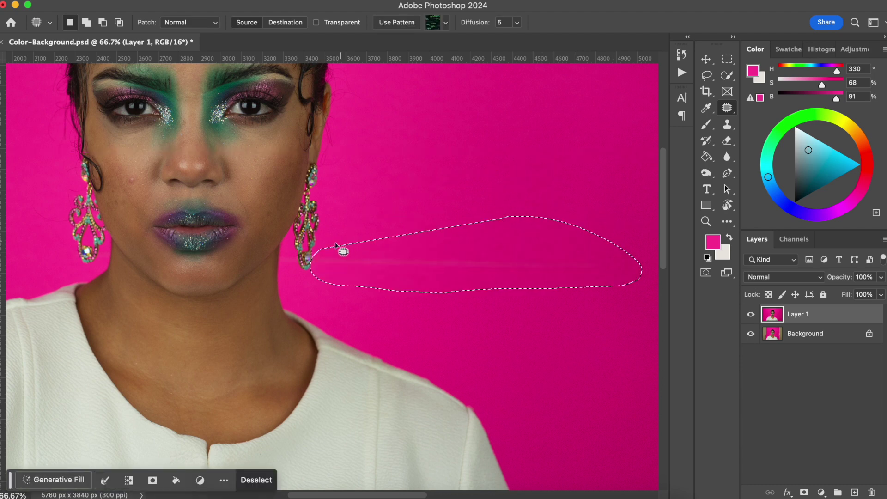
{"action": "key", "text": "super+z"}
Patch the outlined crease with clean pink backdrop from above, deselect, and fit the whole photo in view.
{"action": "mouse_move", "coordinate": [323, 248]}
{"action": "left_mouse_down"}
{"action": "mouse_move", "coordinate": [315, 261]}
{"action": "mouse_move", "coordinate": [376, 285]}
{"action": "mouse_move", "coordinate": [608, 275]}
{"action": "mouse_move", "coordinate": [514, 223]}
{"action": "mouse_move", "coordinate": [549, 174]}
{"action": "mouse_move", "coordinate": [500, 158]}
{"action": "left_mouse_up"}
{"action": "key", "text": "super+d"}
{"action": "key", "text": "super+0"}
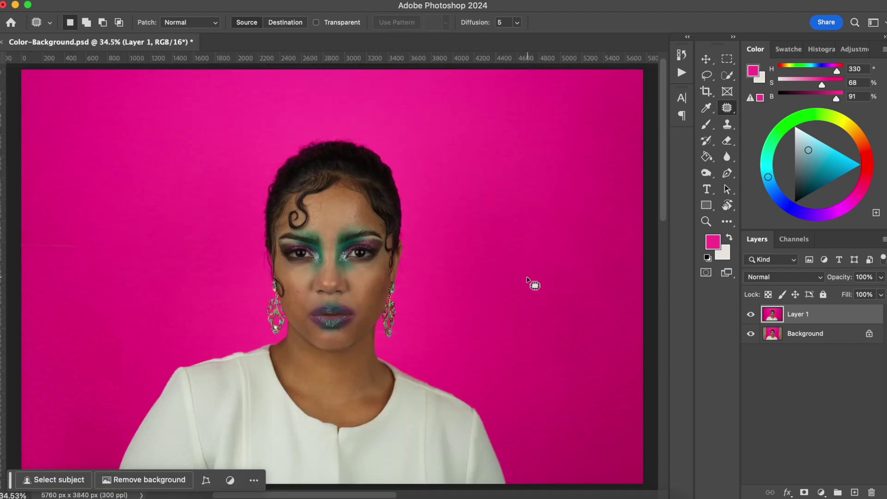
{"action": "mouse_move", "coordinate": [134, 307]}
{"action": "left_mouse_down"}
{"action": "mouse_move", "coordinate": [89, 402]}
{"action": "mouse_move", "coordinate": [134, 308]}
{"action": "left_mouse_up"}
{"action": "left_click", "coordinate": [187, 191]}
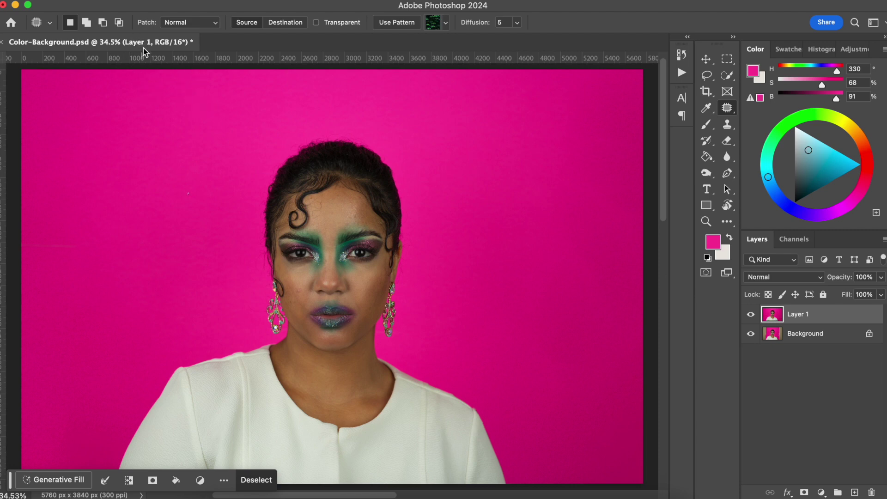
{"action": "left_click", "coordinate": [201, 179]}
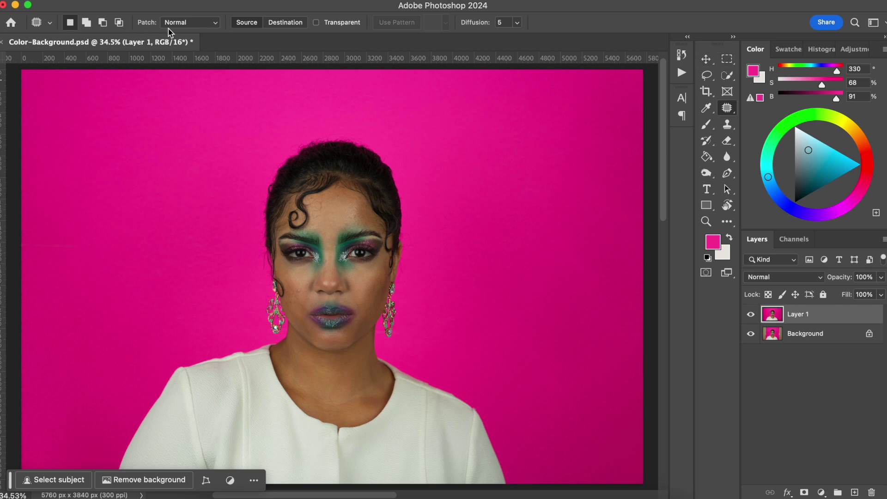
Open the Color Range selection dialog and place it clear of the model.
{"action": "left_click", "coordinate": [278, 1]}
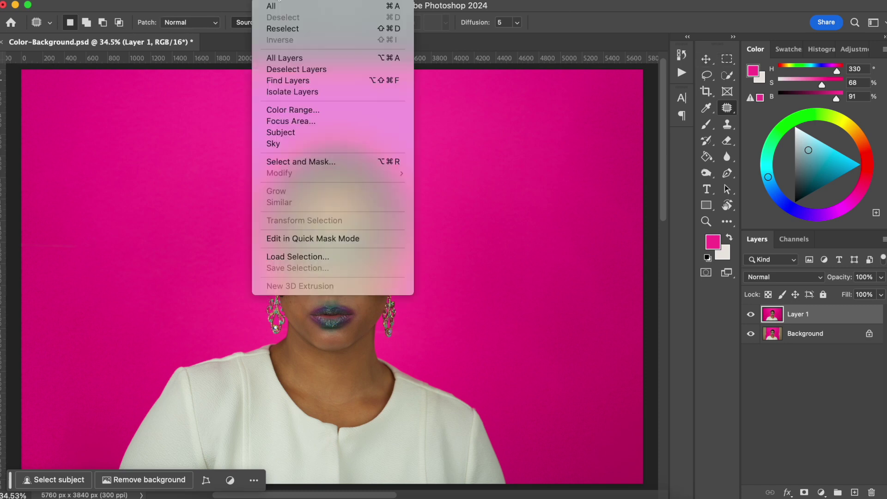
{"action": "left_click", "coordinate": [281, 111]}
{"action": "left_click_drag", "start_coordinate": [132, 134], "coordinate": [679, 167]}
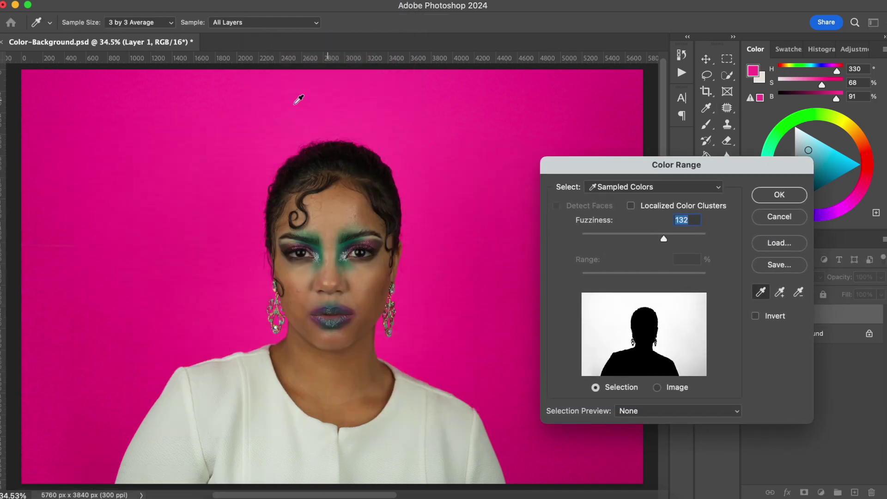
Try sampling the pink backdrop and the green eye makeup, and set Fuzziness to 106.
{"action": "left_click", "coordinate": [212, 161]}
{"action": "left_click", "coordinate": [347, 247]}
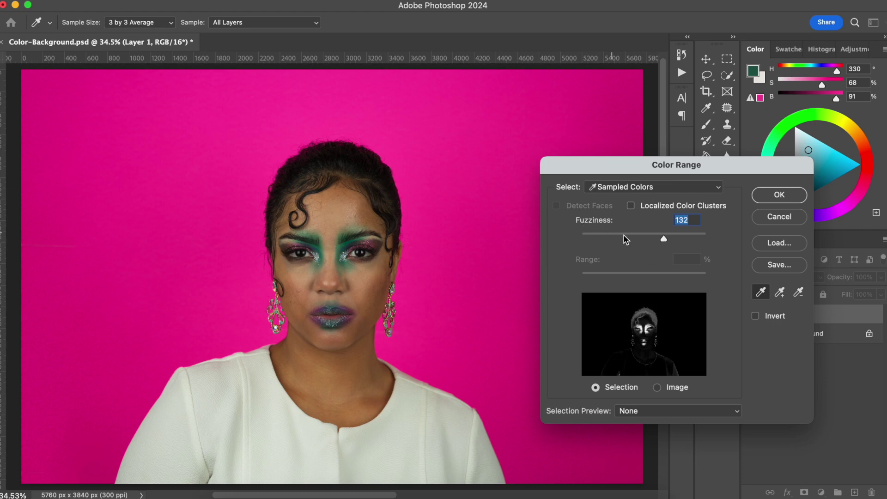
{"action": "mouse_move", "coordinate": [665, 238]}
{"action": "left_mouse_down"}
{"action": "mouse_move", "coordinate": [697, 234]}
{"action": "mouse_move", "coordinate": [578, 239]}
{"action": "mouse_move", "coordinate": [647, 241]}
{"action": "left_mouse_up"}
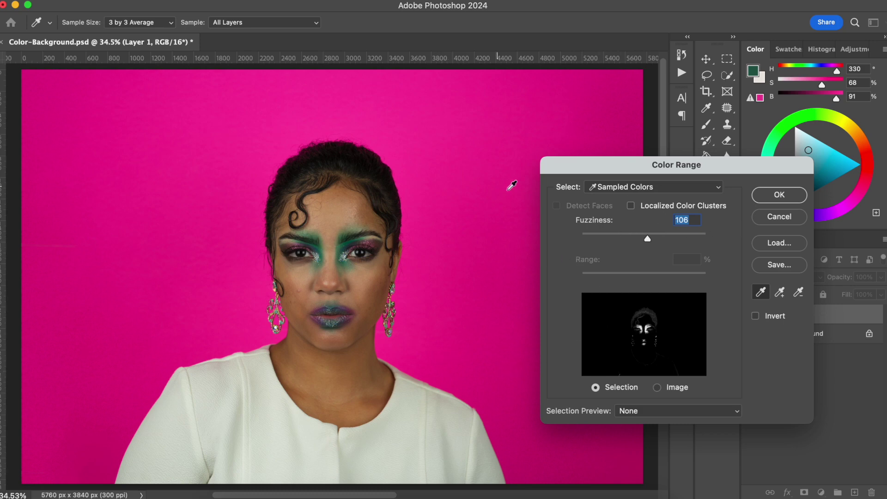
Sample the pink backdrop beside the model, set Fuzziness to 142, and apply the Color Range selection.
{"action": "left_click", "coordinate": [447, 155]}
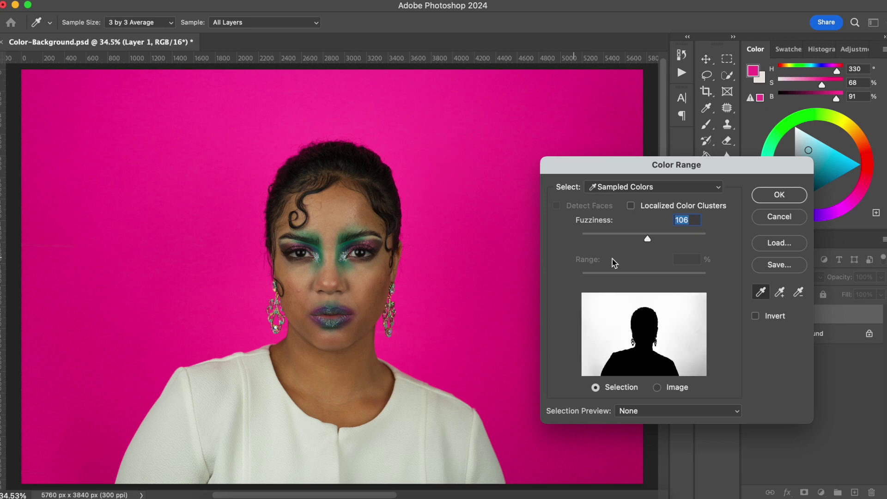
{"action": "left_click_drag", "start_coordinate": [684, 243], "coordinate": [670, 240]}
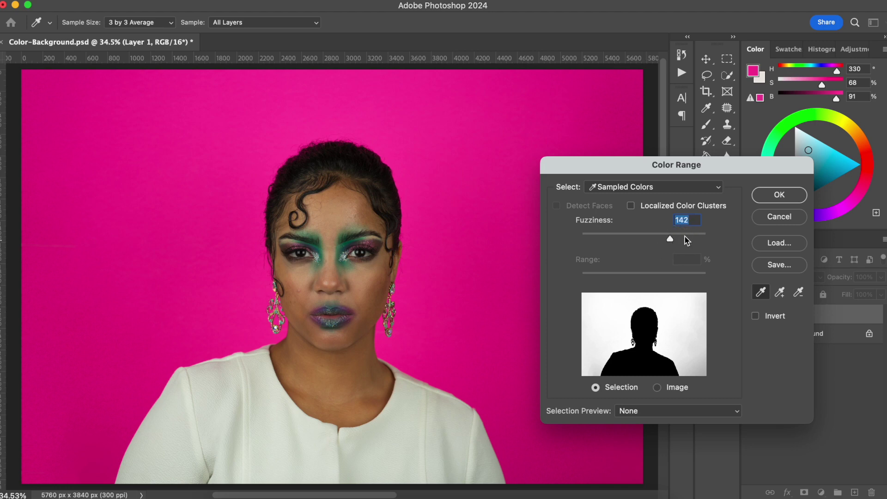
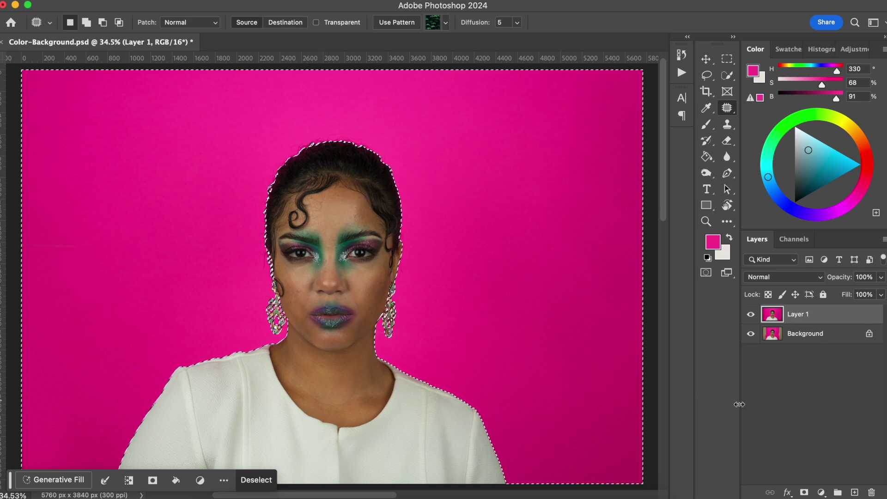
Add a Hue/Saturation adjustment layer masked to the selected backdrop and enable Colorize.
{"action": "left_click", "coordinate": [821, 493]}
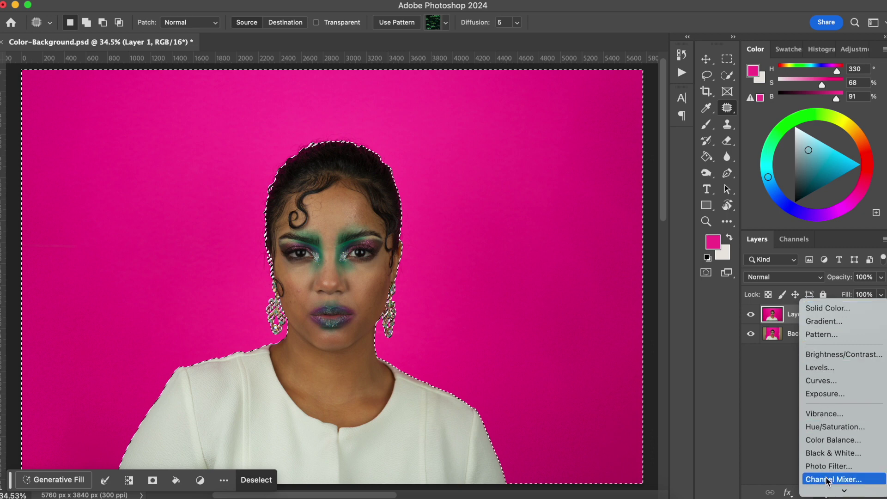
{"action": "scroll", "coordinate": [831, 480], "scroll_direction": "down", "scroll_amount": 3}
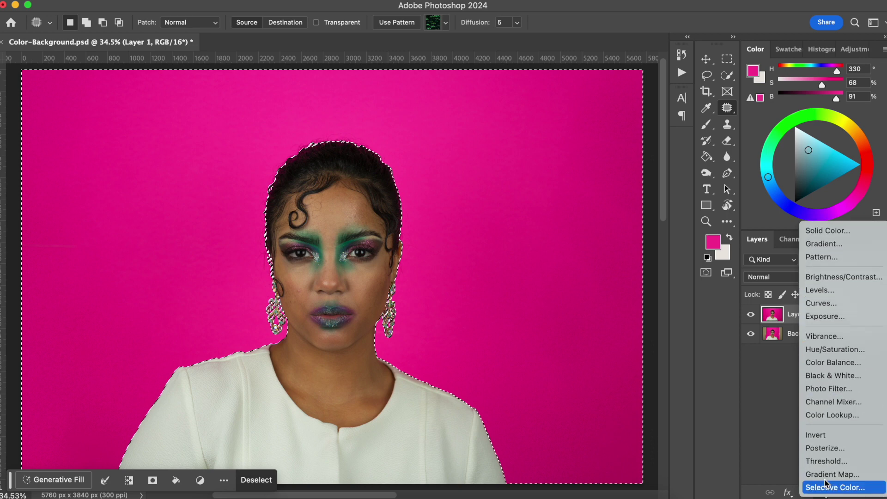
{"action": "left_click", "coordinate": [823, 353]}
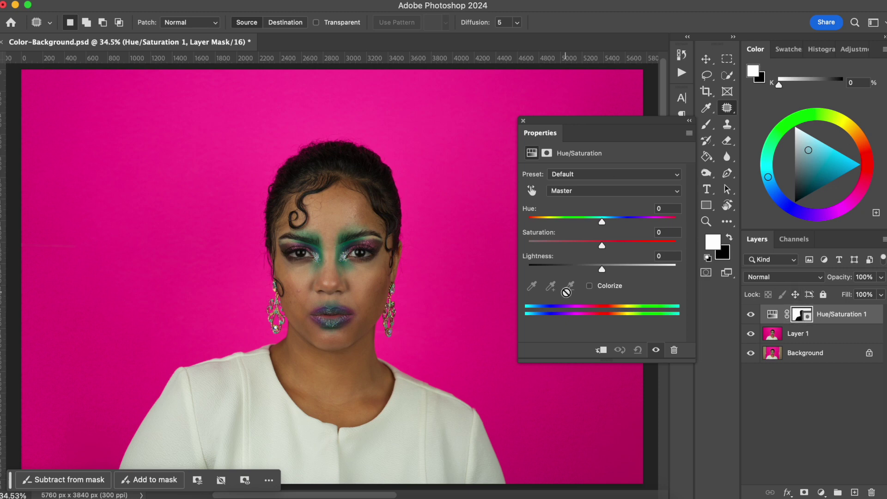
{"action": "left_click", "coordinate": [590, 287]}
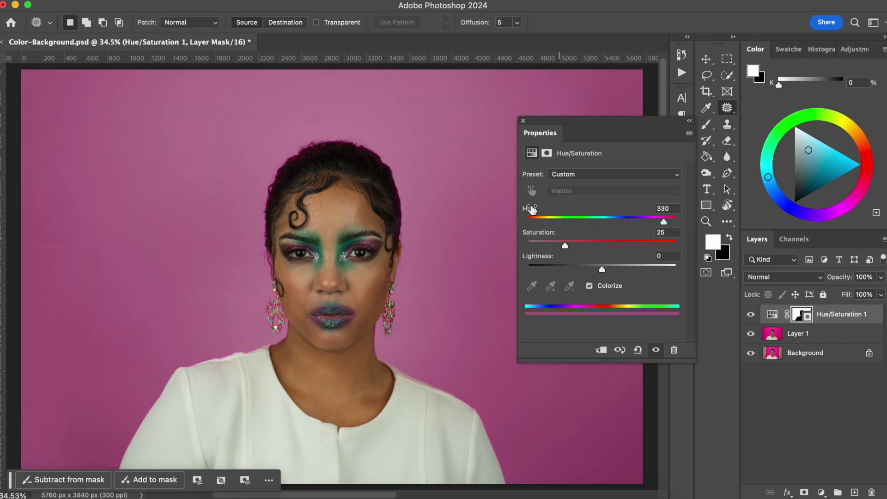
Try a vivid green backdrop with Hue at 119 and Saturation at 92.
{"action": "left_click_drag", "start_coordinate": [565, 245], "coordinate": [617, 247]}
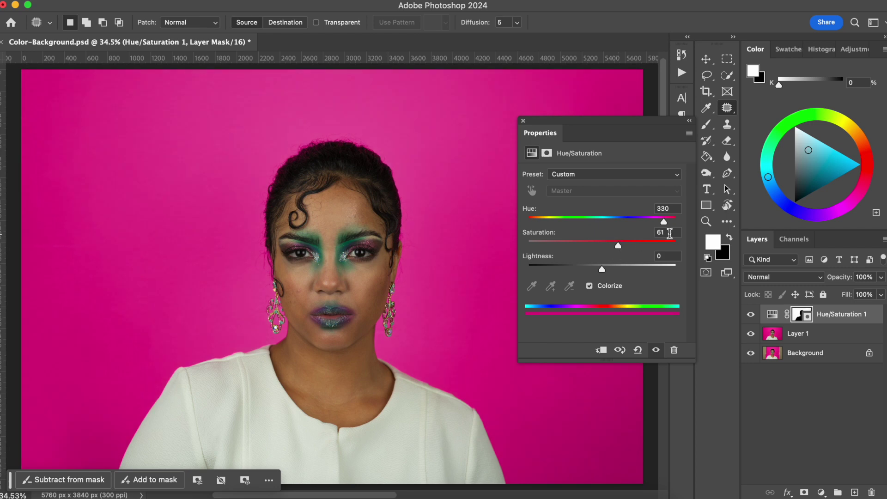
{"action": "left_click_drag", "start_coordinate": [663, 221], "coordinate": [577, 222]}
{"action": "left_click_drag", "start_coordinate": [618, 250], "coordinate": [665, 248]}
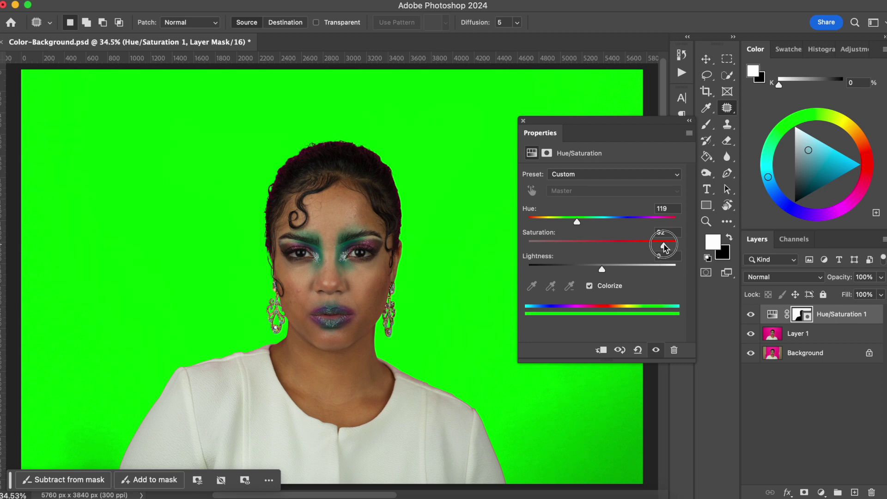
Test Saturation at 2 and 57 and Lightness at -46, and reset Lightness to 0.
{"action": "left_click_drag", "start_coordinate": [664, 246], "coordinate": [532, 249]}
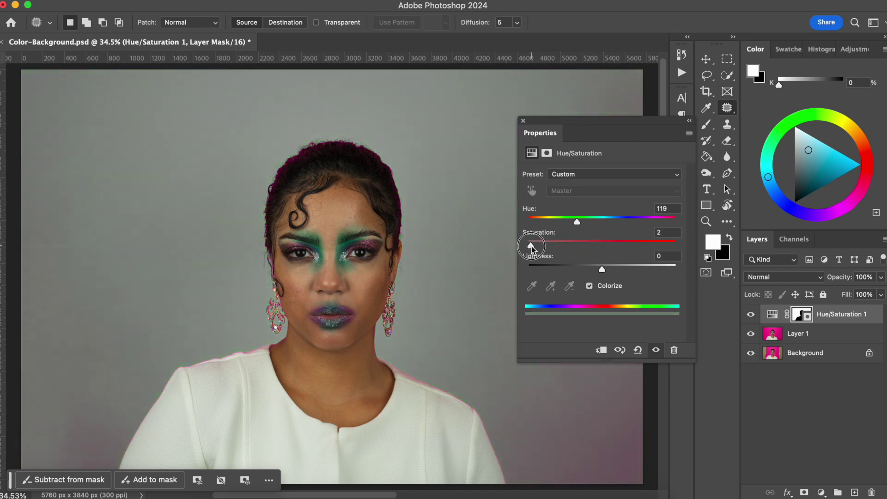
{"action": "left_click_drag", "start_coordinate": [532, 248], "coordinate": [567, 267]}
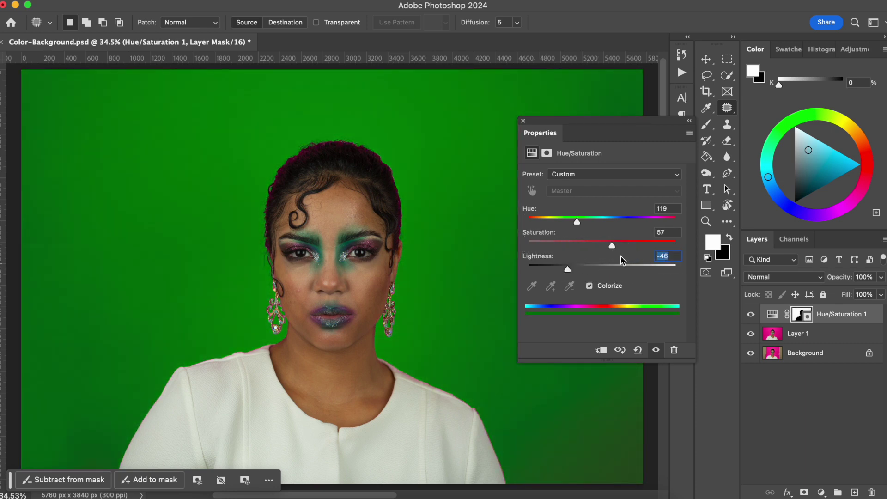
{"action": "type", "text": "0"}
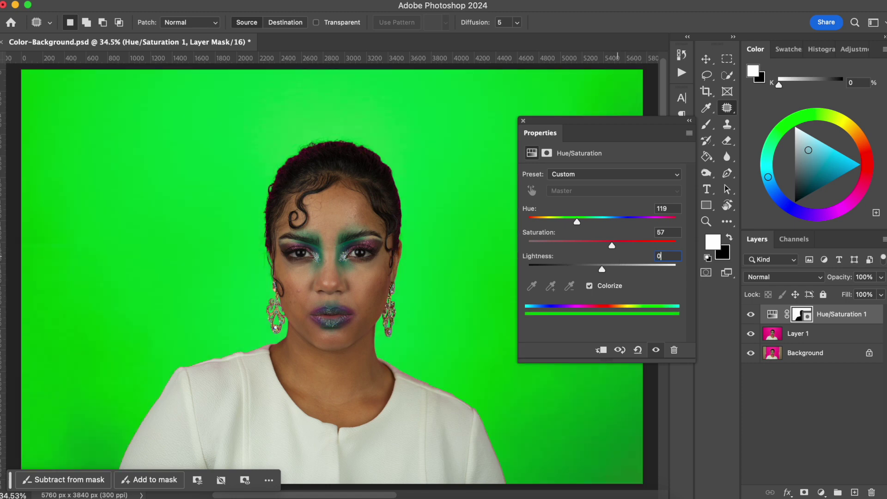
Recolour the backdrop cyan with Saturation 55, Lightness -7 and Hue slightly below 197, and close the adjustment settings.
{"action": "left_click_drag", "start_coordinate": [576, 221], "coordinate": [608, 222]}
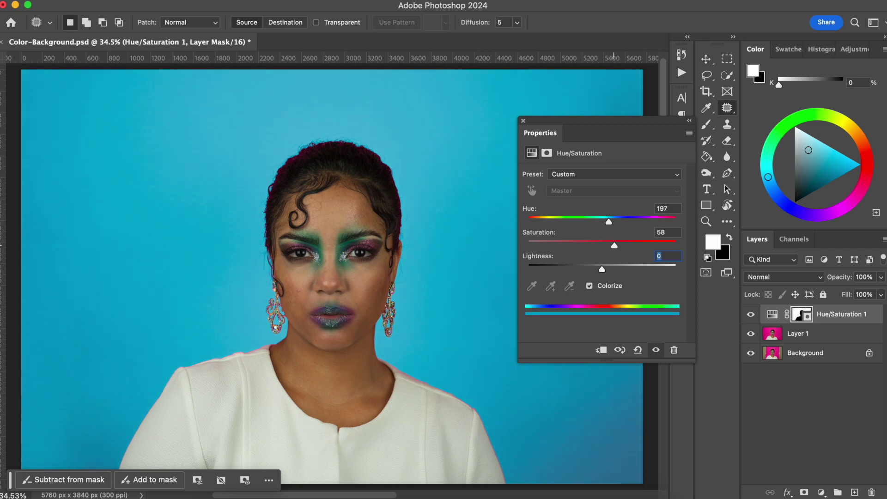
{"action": "left_click_drag", "start_coordinate": [601, 269], "coordinate": [598, 268]}
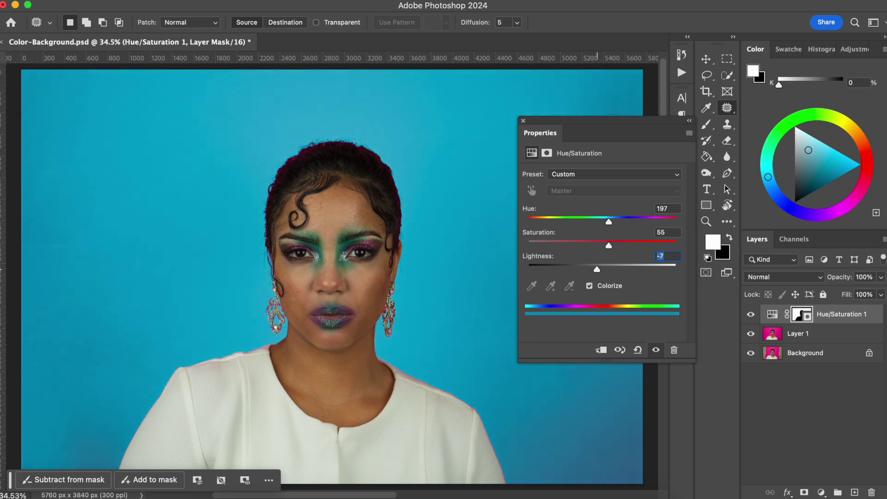
{"action": "left_click_drag", "start_coordinate": [609, 222], "coordinate": [605, 221]}
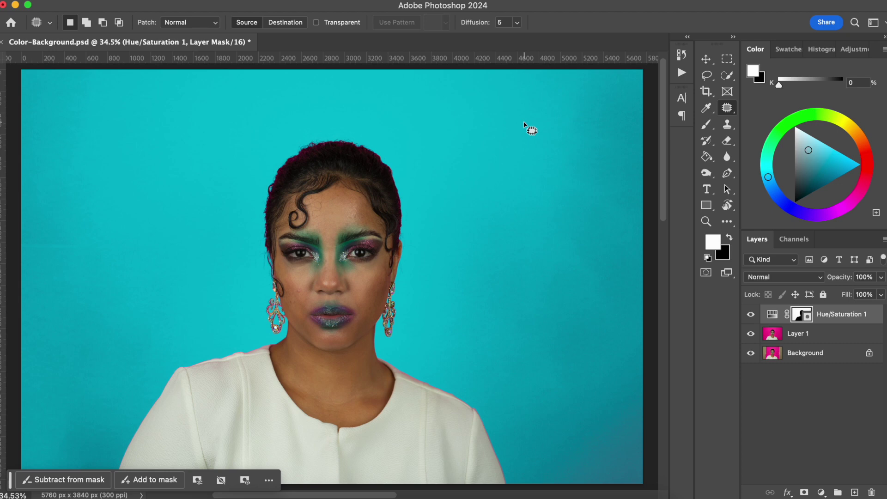
Add a second Hue/Saturation adjustment layer above the backdrop recolour to treat the pink fringe around the hair.
{"action": "key", "text": "super+equal"}
{"action": "key", "text": "super+equal"}
{"action": "key", "text": "super+equal"}
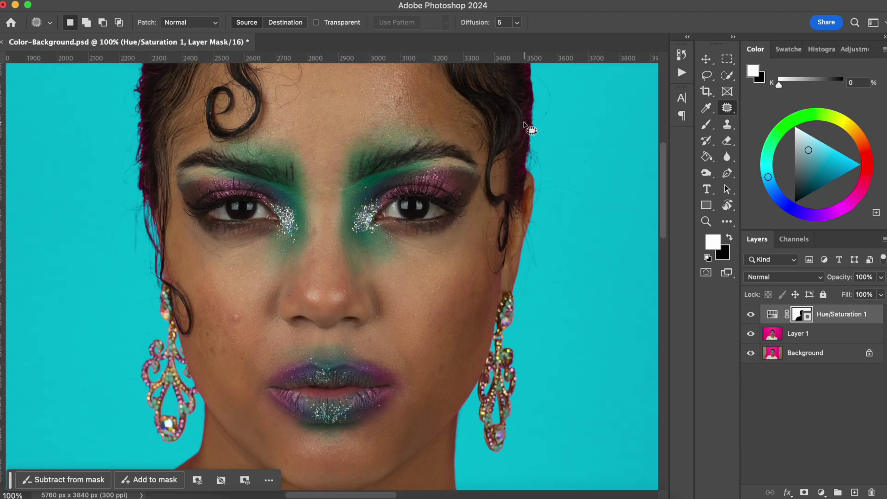
{"action": "scroll", "coordinate": [332, 276], "scroll_direction": "up", "scroll_amount": 10}
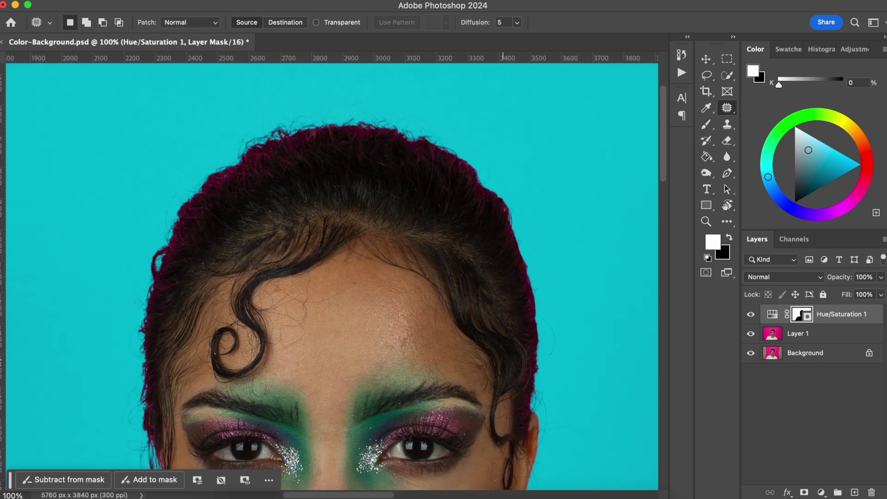
{"action": "scroll", "coordinate": [332, 276], "scroll_direction": "down", "scroll_amount": 5}
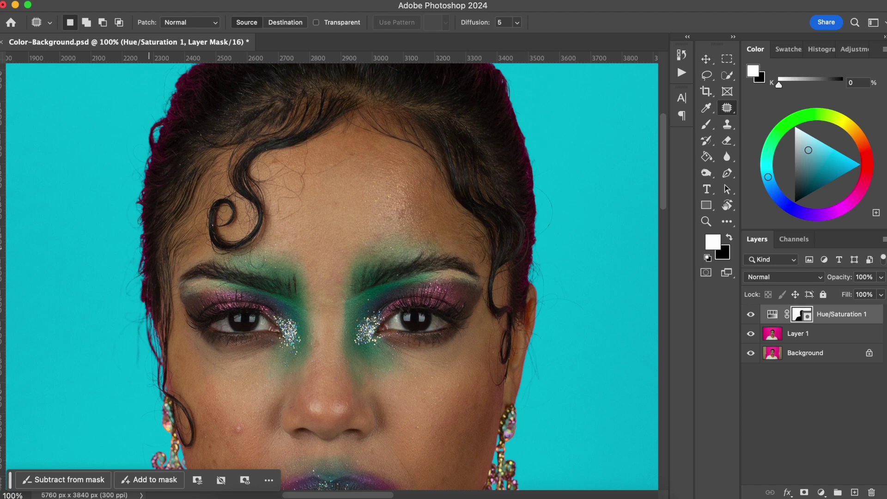
{"action": "scroll", "coordinate": [332, 277], "scroll_direction": "up", "scroll_amount": 2}
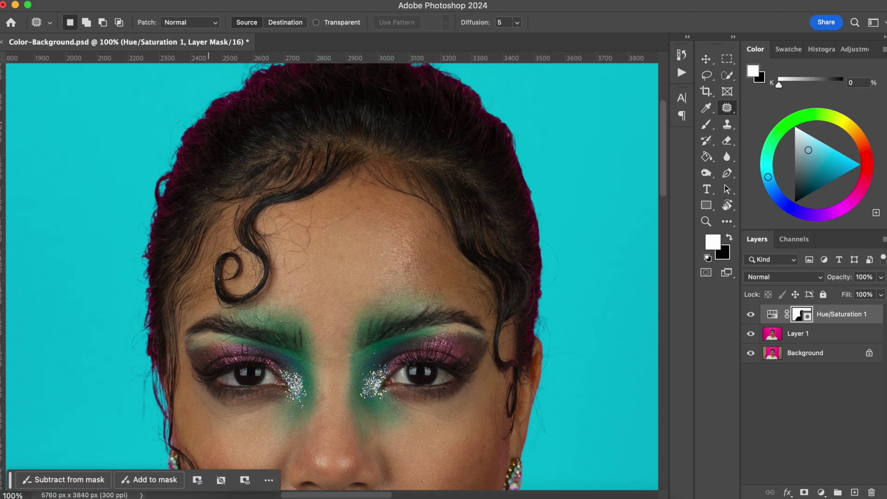
{"action": "scroll", "coordinate": [332, 276], "scroll_direction": "up", "scroll_amount": 1}
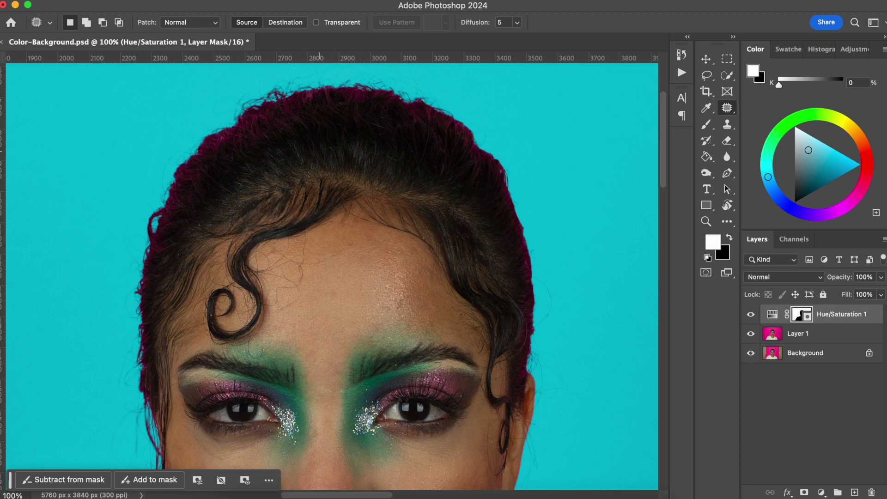
{"action": "left_click", "coordinate": [821, 492]}
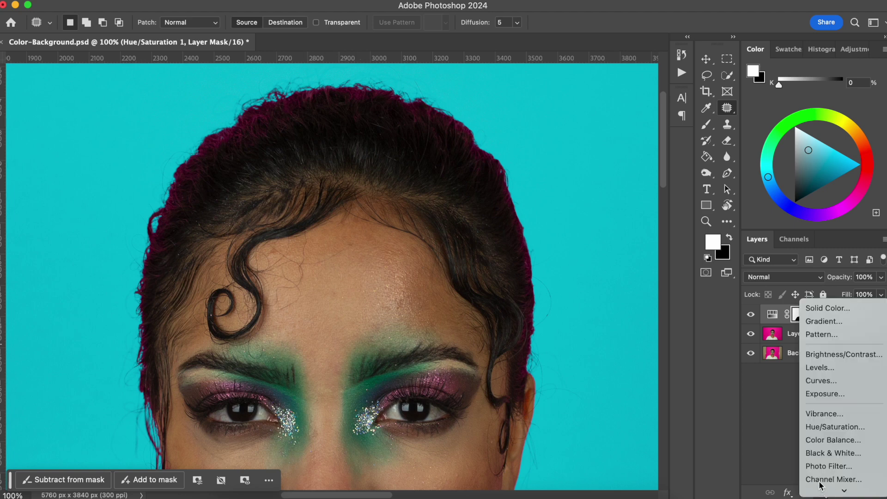
{"action": "left_click", "coordinate": [838, 426]}
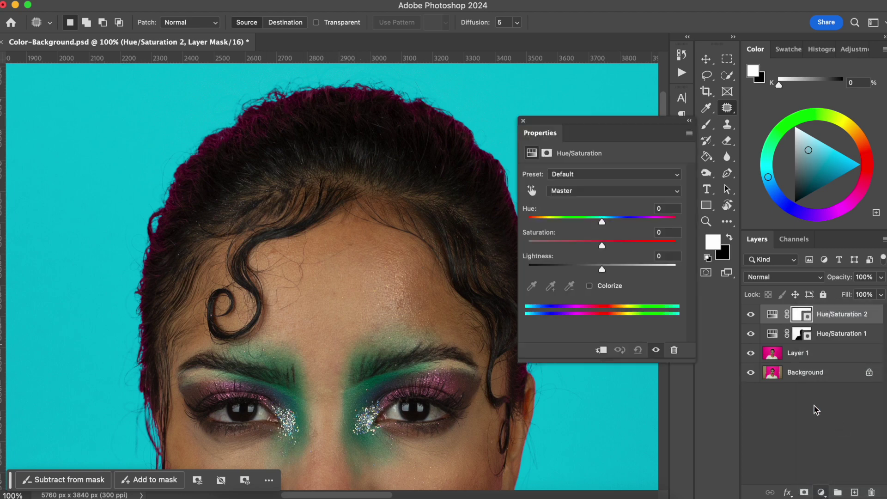
Sample the pink hair edge on the image to target Reds, and set their Saturation to -93.
{"action": "left_click", "coordinate": [531, 191]}
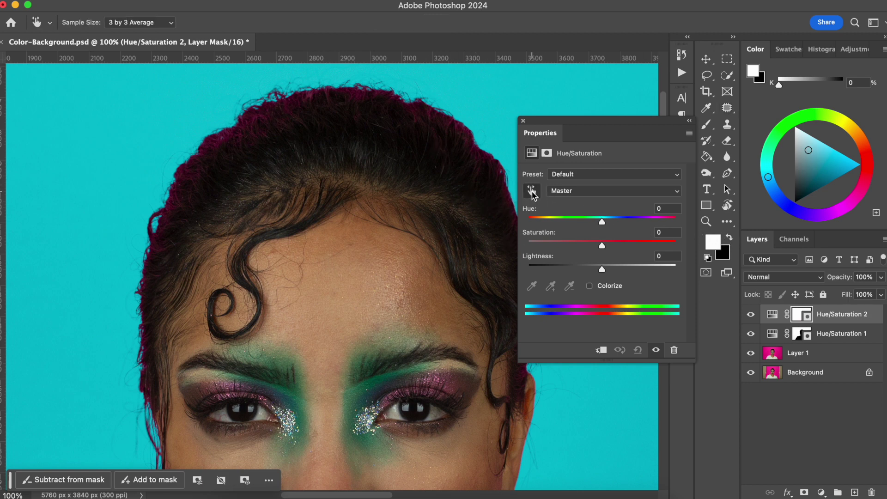
{"action": "left_click", "coordinate": [253, 119]}
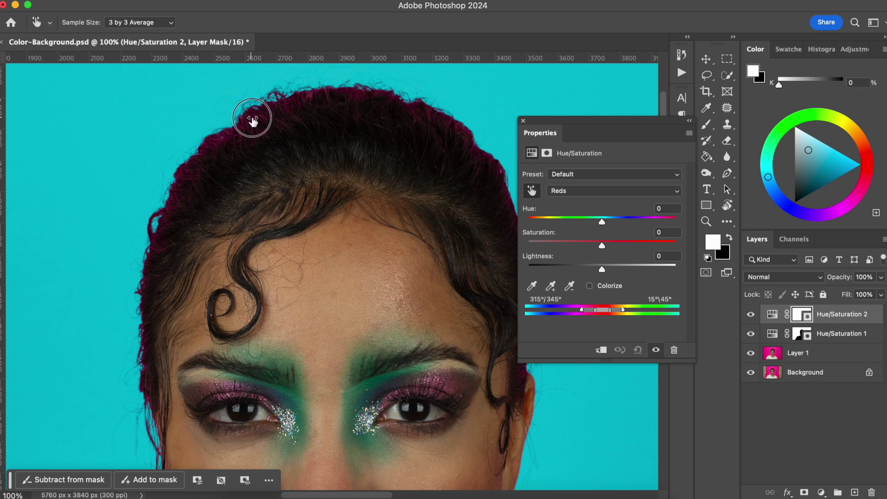
{"action": "left_click_drag", "start_coordinate": [253, 120], "coordinate": [220, 150]}
{"action": "left_click_drag", "start_coordinate": [546, 245], "coordinate": [533, 244]}
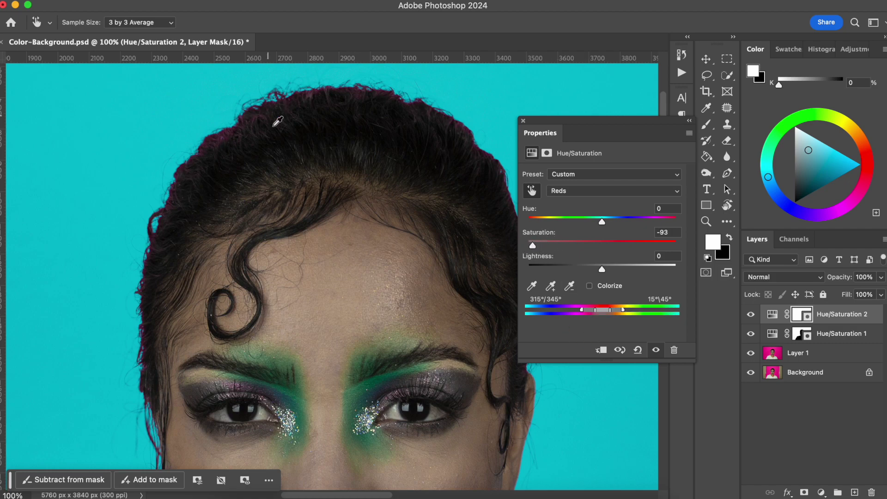
Widen the Reds colour range towards the magentas so the desaturation covers the remaining pink in the hair edge.
{"action": "key", "text": "super+equal"}
{"action": "key", "text": "super+equal"}
{"action": "left_click_drag", "start_coordinate": [164, 193], "coordinate": [162, 253]}
{"action": "key", "text": "super+z"}
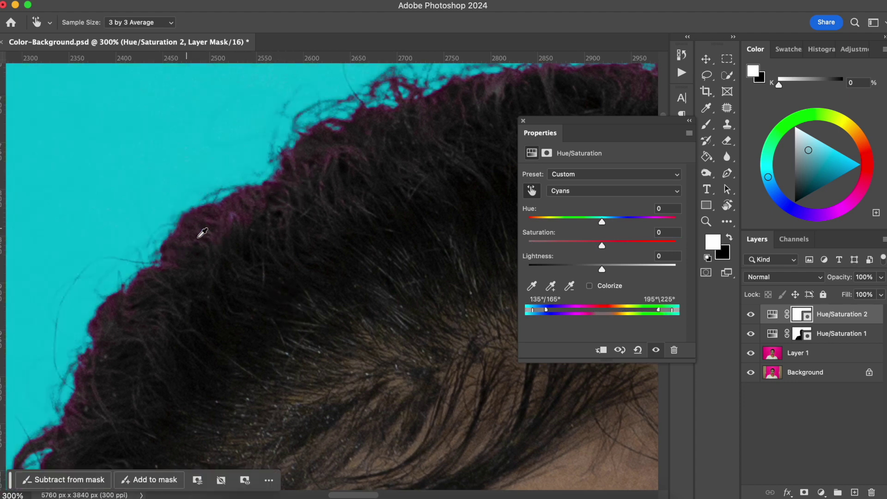
{"action": "left_click", "coordinate": [584, 191]}
{"action": "left_click", "coordinate": [581, 156]}
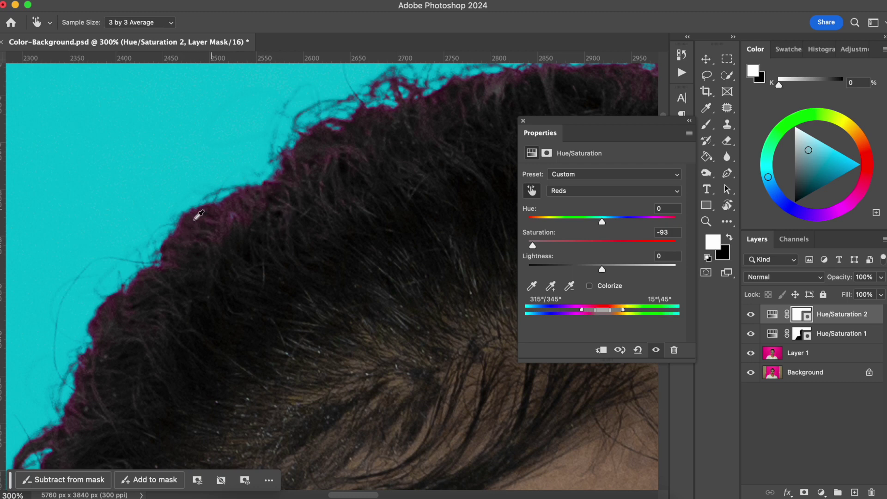
{"action": "left_click_drag", "start_coordinate": [589, 310], "coordinate": [565, 313]}
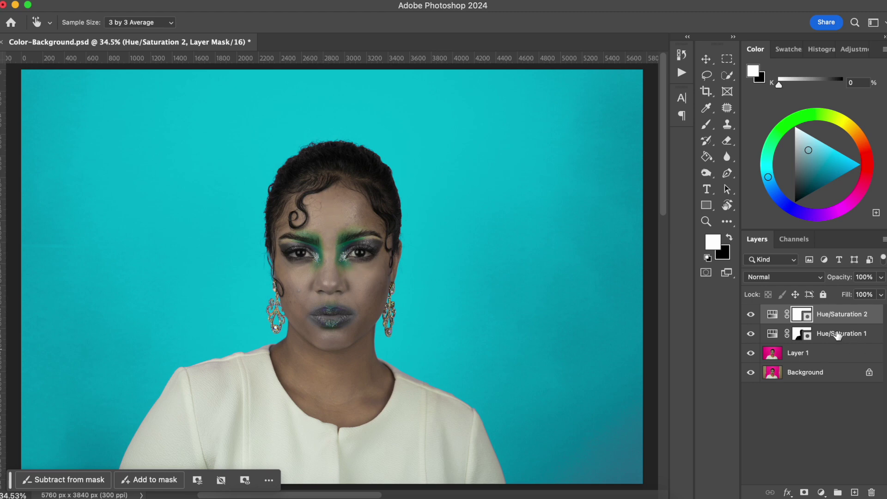
Invert the Hue/Saturation 2 layer mask to black and choose the Brush tool with white as foreground.
{"action": "left_click_drag", "start_coordinate": [801, 315], "coordinate": [799, 318]}
{"action": "key", "text": "super+i"}
{"action": "left_click", "coordinate": [707, 127]}
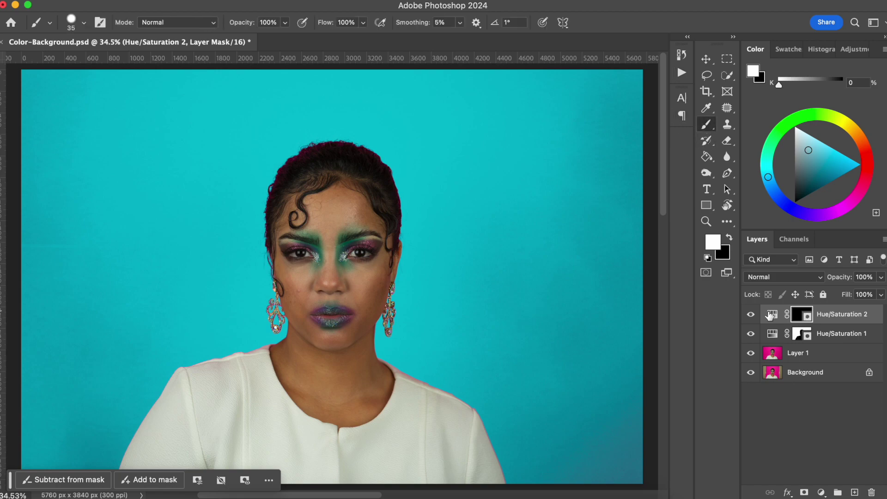
Enlarge the brush to 70 and paint white on the mask along the top edge of the hair.
{"action": "key", "text": "super+equal"}
{"action": "key", "text": "super+equal"}
{"action": "key", "text": "super+equal"}
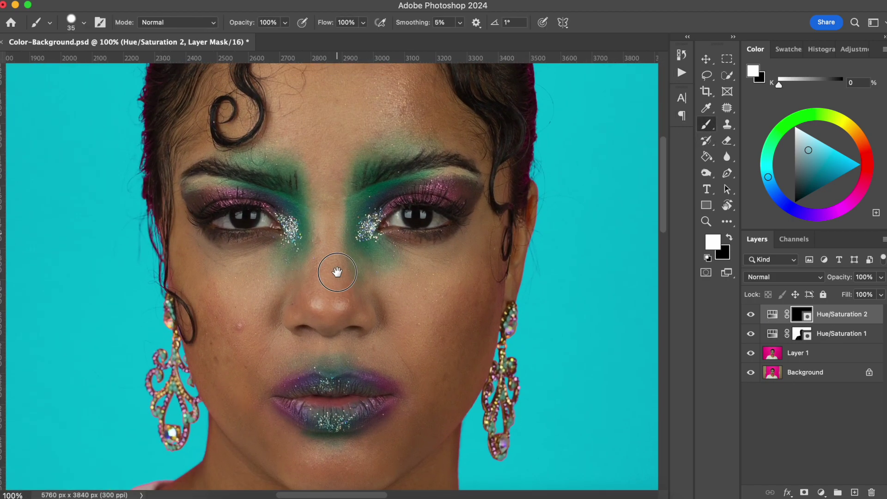
{"action": "scroll", "coordinate": [341, 239], "scroll_direction": "up", "scroll_amount": 5}
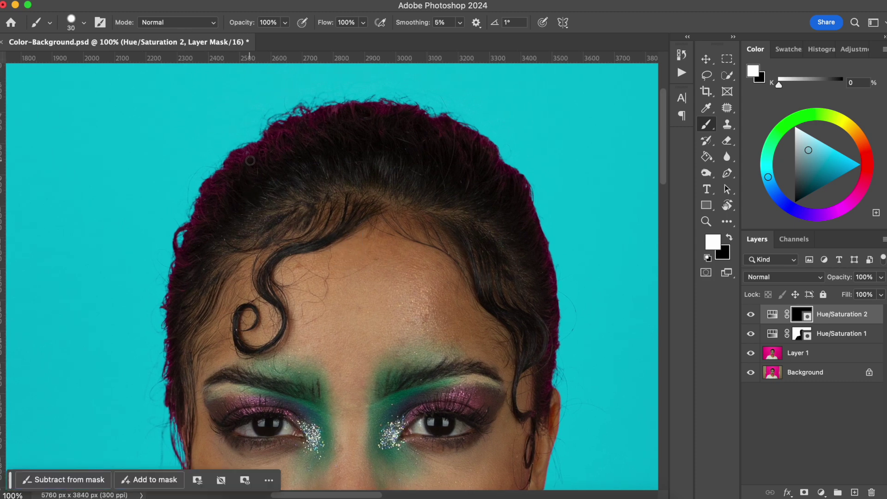
{"action": "key", "text": "bracketright"}
{"action": "key", "text": "bracketright"}
{"action": "key", "text": "bracketright"}
{"action": "mouse_move", "coordinate": [235, 158]}
{"action": "left_mouse_down"}
{"action": "mouse_move", "coordinate": [273, 139]}
{"action": "mouse_move", "coordinate": [263, 148]}
{"action": "mouse_move", "coordinate": [266, 134]}
{"action": "mouse_move", "coordinate": [279, 134]}
{"action": "mouse_move", "coordinate": [273, 152]}
{"action": "mouse_move", "coordinate": [347, 113]}
{"action": "mouse_move", "coordinate": [350, 123]}
{"action": "mouse_move", "coordinate": [297, 113]}
{"action": "mouse_move", "coordinate": [283, 118]}
{"action": "mouse_move", "coordinate": [382, 119]}
{"action": "mouse_move", "coordinate": [366, 105]}
{"action": "mouse_move", "coordinate": [453, 116]}
{"action": "left_mouse_up"}
{"action": "mouse_move", "coordinate": [445, 151]}
{"action": "left_mouse_down"}
{"action": "mouse_move", "coordinate": [465, 125]}
{"action": "mouse_move", "coordinate": [479, 132]}
{"action": "mouse_move", "coordinate": [505, 121]}
{"action": "mouse_move", "coordinate": [583, 148]}
{"action": "mouse_move", "coordinate": [540, 179]}
{"action": "mouse_move", "coordinate": [568, 143]}
{"action": "mouse_move", "coordinate": [521, 152]}
{"action": "mouse_move", "coordinate": [535, 109]}
{"action": "left_mouse_up"}
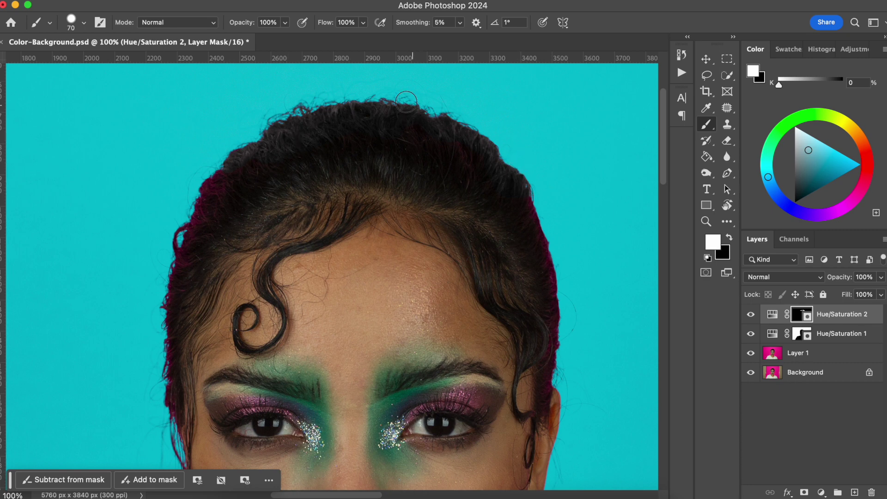
Paint white on the mask down both sides of the hair to remove the remaining pink fringe.
{"action": "mouse_move", "coordinate": [224, 157]}
{"action": "left_mouse_down"}
{"action": "mouse_move", "coordinate": [222, 195]}
{"action": "mouse_move", "coordinate": [184, 237]}
{"action": "mouse_move", "coordinate": [188, 245]}
{"action": "mouse_move", "coordinate": [184, 233]}
{"action": "left_mouse_up"}
{"action": "left_click_drag", "start_coordinate": [163, 291], "coordinate": [167, 406]}
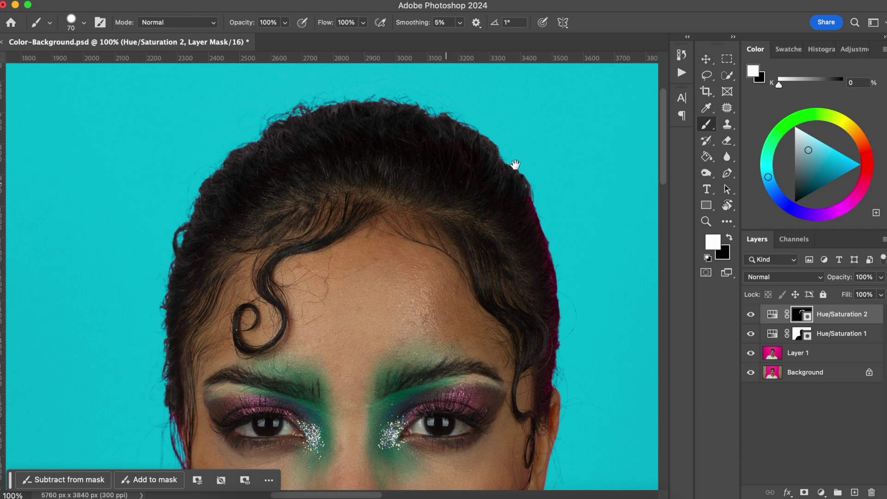
{"action": "mouse_move", "coordinate": [521, 198]}
{"action": "left_mouse_down"}
{"action": "mouse_move", "coordinate": [558, 262]}
{"action": "mouse_move", "coordinate": [549, 255]}
{"action": "mouse_move", "coordinate": [559, 332]}
{"action": "mouse_move", "coordinate": [559, 310]}
{"action": "mouse_move", "coordinate": [552, 388]}
{"action": "left_mouse_up"}
{"action": "mouse_move", "coordinate": [469, 125]}
{"action": "left_mouse_down"}
{"action": "mouse_move", "coordinate": [456, 138]}
{"action": "mouse_move", "coordinate": [266, 119]}
{"action": "mouse_move", "coordinate": [188, 202]}
{"action": "mouse_move", "coordinate": [181, 221]}
{"action": "left_mouse_up"}
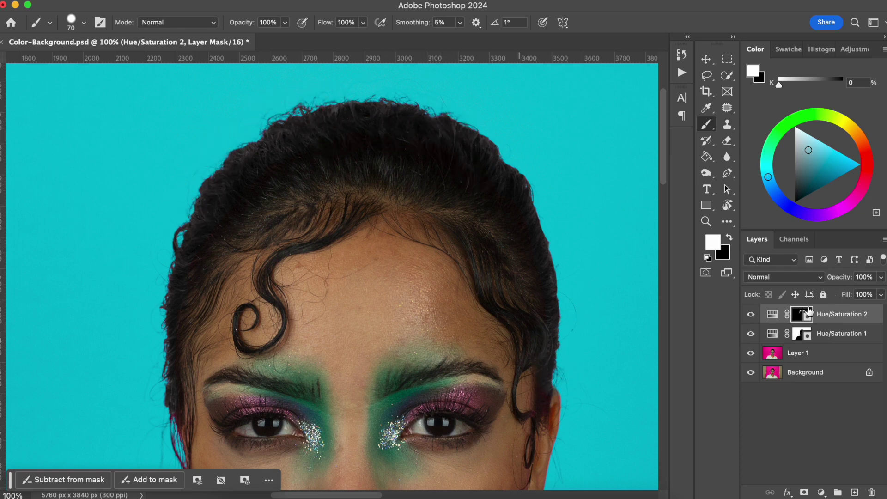
Toggle the Hue/Saturation 2 layer's visibility to compare the hair with and without the fringe correction.
{"action": "left_click", "coordinate": [750, 314]}
{"action": "left_click", "coordinate": [750, 316]}
{"action": "left_click", "coordinate": [751, 317]}
Paint the mask over the pink loose strands beside the left temple, reducing the brush to 33% opacity and size 40.
{"action": "left_click_drag", "start_coordinate": [256, 372], "coordinate": [282, 235]}
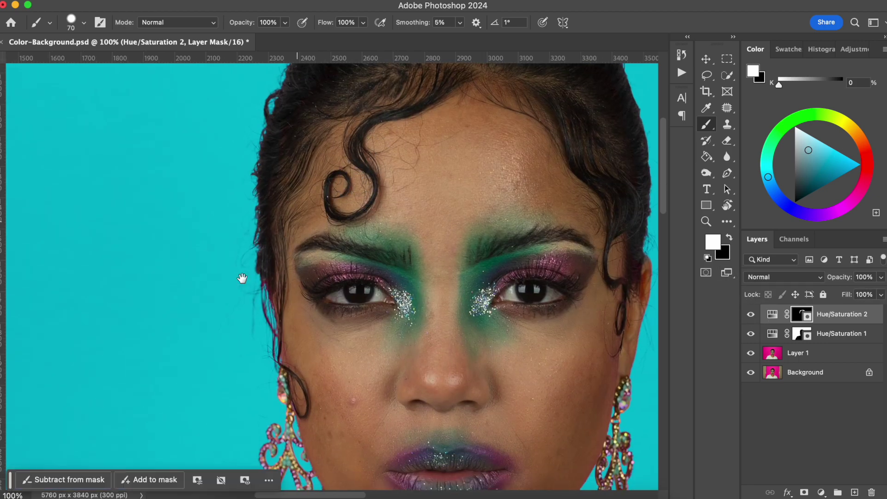
{"action": "left_click_drag", "start_coordinate": [251, 282], "coordinate": [266, 370]}
{"action": "mouse_move", "coordinate": [254, 275]}
{"action": "left_mouse_down"}
{"action": "mouse_move", "coordinate": [264, 295]}
{"action": "mouse_move", "coordinate": [257, 264]}
{"action": "left_mouse_up"}
{"action": "left_click_drag", "start_coordinate": [245, 23], "coordinate": [227, 24]}
{"action": "key", "text": "super+plus"}
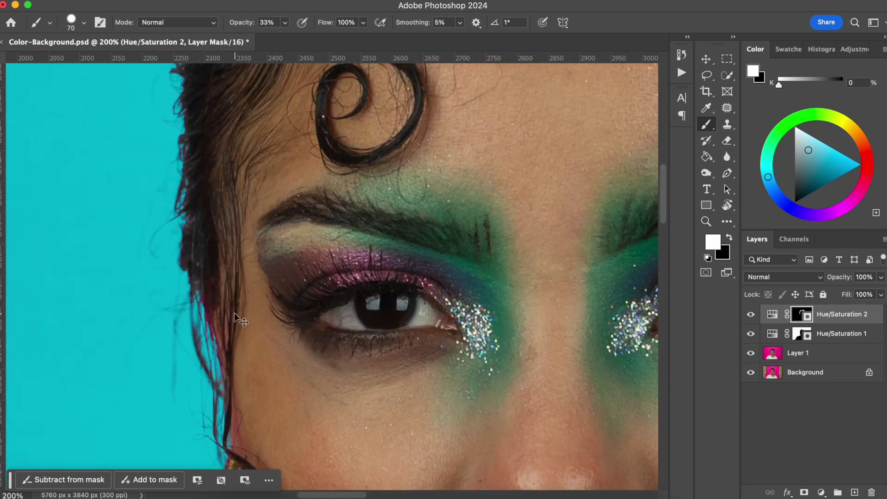
{"action": "scroll", "coordinate": [204, 346], "scroll_direction": "down", "scroll_amount": 3}
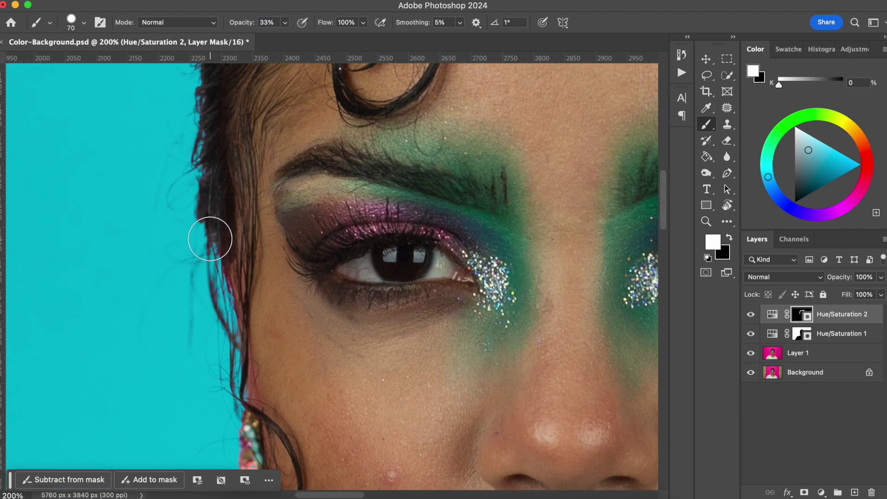
{"action": "key", "text": "bracketleft"}
{"action": "key", "text": "bracketleft"}
{"action": "key", "text": "bracketleft"}
{"action": "key", "text": "bracketleft"}
{"action": "key", "text": "bracketleft"}
{"action": "key", "text": "bracketleft"}
{"action": "mouse_move", "coordinate": [204, 249]}
{"action": "left_mouse_down"}
{"action": "mouse_move", "coordinate": [229, 326]}
{"action": "mouse_move", "coordinate": [227, 301]}
{"action": "mouse_move", "coordinate": [225, 402]}
{"action": "left_mouse_up"}
Touch up the fine strands above the left earring on the mask with a size 20 brush at 18% opacity.
{"action": "scroll", "coordinate": [265, 370], "scroll_direction": "down", "scroll_amount": 5}
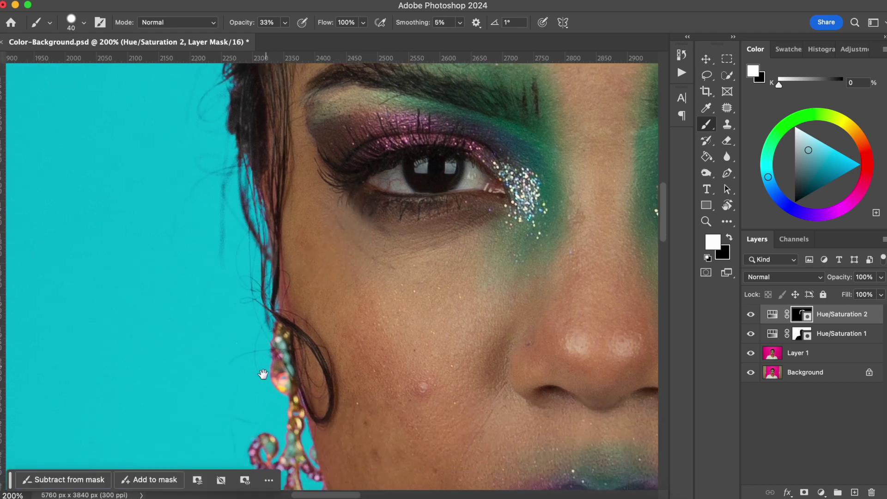
{"action": "mouse_move", "coordinate": [268, 329]}
{"action": "left_mouse_down"}
{"action": "mouse_move", "coordinate": [267, 372]}
{"action": "mouse_move", "coordinate": [277, 386]}
{"action": "mouse_move", "coordinate": [230, 413]}
{"action": "left_mouse_up"}
{"action": "scroll", "coordinate": [287, 409], "scroll_direction": "down", "scroll_amount": 5}
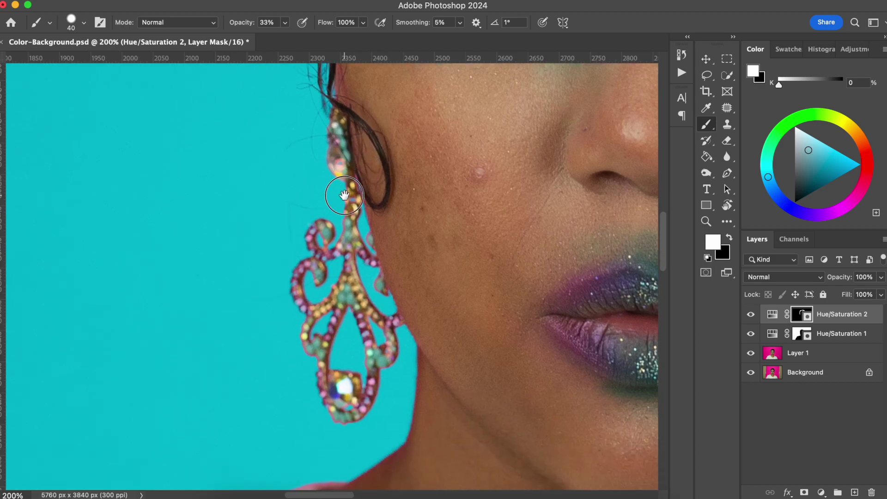
{"action": "scroll", "coordinate": [413, 275], "scroll_direction": "up", "scroll_amount": 4}
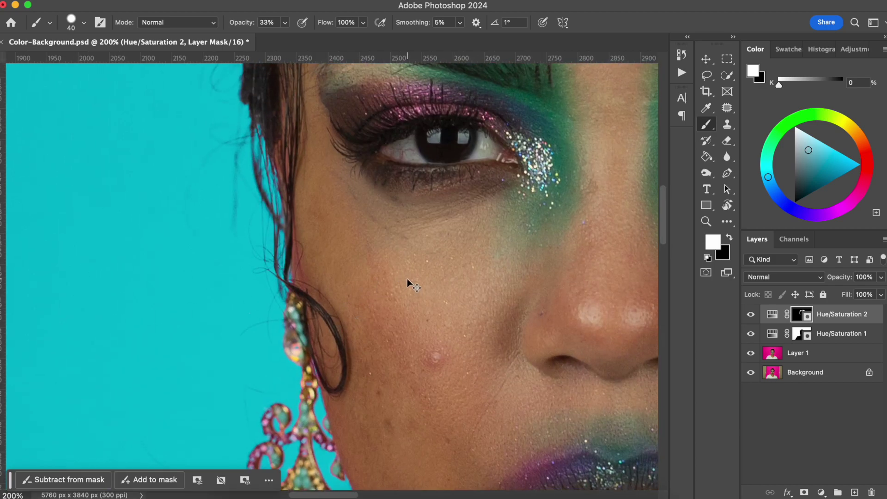
{"action": "left_click_drag", "start_coordinate": [349, 238], "coordinate": [344, 289]}
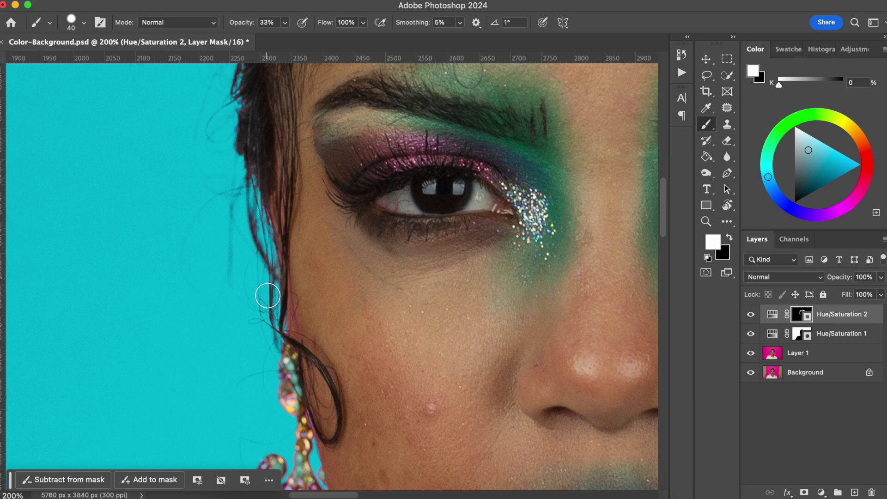
{"action": "left_click_drag", "start_coordinate": [245, 23], "coordinate": [239, 23]}
{"action": "key", "text": "bracketleft"}
{"action": "left_click_drag", "start_coordinate": [289, 281], "coordinate": [287, 297]}
{"action": "left_click_drag", "start_coordinate": [269, 197], "coordinate": [277, 199]}
Restore the brush to 100% opacity, enlarge it, and paint the mask along the jacket's left shoulder edge.
{"action": "left_click_drag", "start_coordinate": [502, 294], "coordinate": [439, 222]}
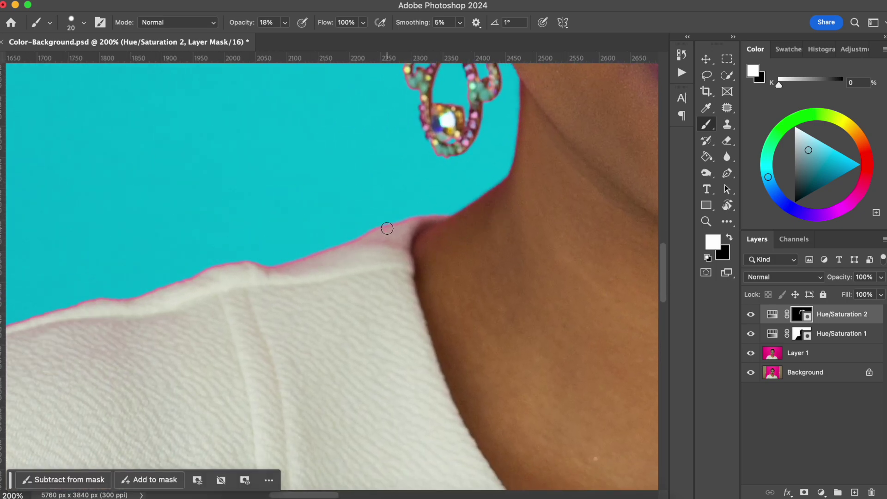
{"action": "left_click_drag", "start_coordinate": [304, 267], "coordinate": [429, 241]}
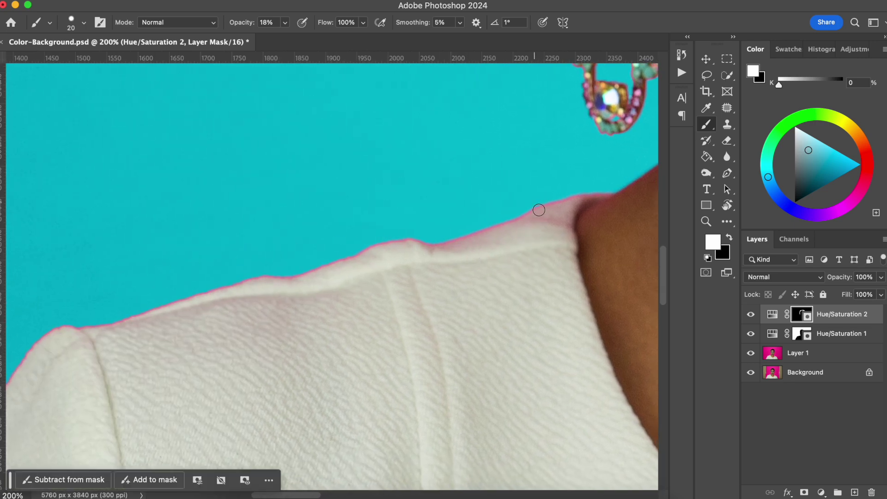
{"action": "mouse_move", "coordinate": [234, 23]}
{"action": "left_mouse_down"}
{"action": "mouse_move", "coordinate": [245, 24]}
{"action": "mouse_move", "coordinate": [226, 24]}
{"action": "mouse_move", "coordinate": [252, 23]}
{"action": "mouse_move", "coordinate": [245, 27]}
{"action": "left_mouse_up"}
{"action": "key", "text": "bracketright"}
{"action": "key", "text": "bracketright"}
{"action": "key", "text": "bracketright"}
{"action": "mouse_move", "coordinate": [555, 214]}
{"action": "left_mouse_down"}
{"action": "mouse_move", "coordinate": [566, 198]}
{"action": "mouse_move", "coordinate": [608, 184]}
{"action": "mouse_move", "coordinate": [537, 213]}
{"action": "mouse_move", "coordinate": [563, 217]}
{"action": "mouse_move", "coordinate": [540, 235]}
{"action": "mouse_move", "coordinate": [493, 222]}
{"action": "mouse_move", "coordinate": [240, 289]}
{"action": "mouse_move", "coordinate": [200, 279]}
{"action": "mouse_move", "coordinate": [94, 319]}
{"action": "mouse_move", "coordinate": [228, 279]}
{"action": "mouse_move", "coordinate": [266, 212]}
{"action": "left_mouse_up"}
Enlarge the brush to 60 and paint the mask down the left sleeve's outer edge to remove its pink outline.
{"action": "key", "text": "bracketright"}
{"action": "key", "text": "bracketright"}
{"action": "key", "text": "bracketright"}
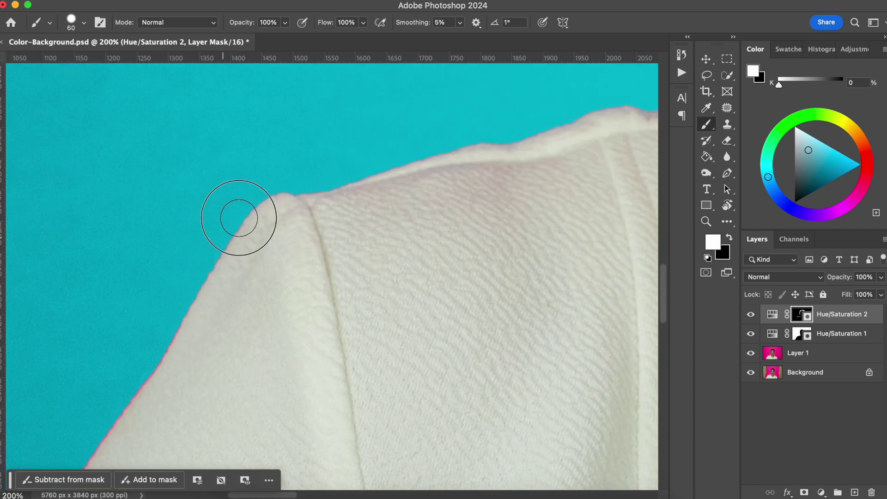
{"action": "left_click_drag", "start_coordinate": [154, 366], "coordinate": [214, 261]}
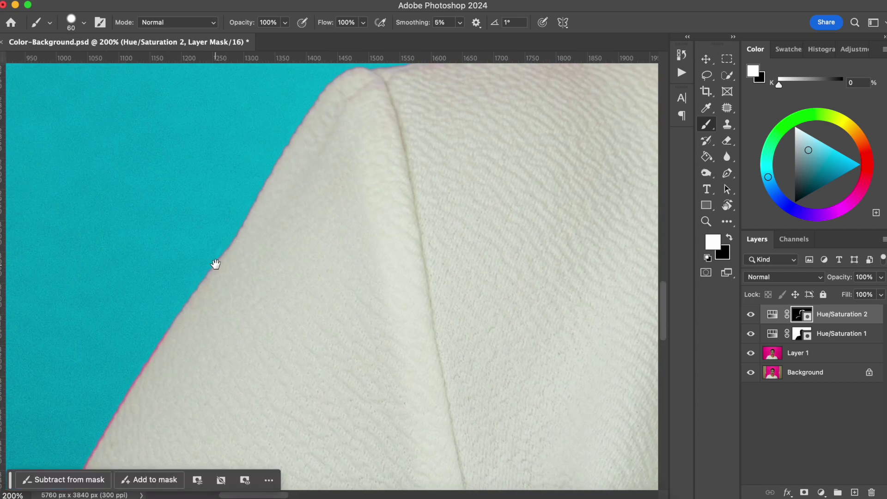
{"action": "mouse_move", "coordinate": [174, 293]}
{"action": "left_mouse_down"}
{"action": "mouse_move", "coordinate": [218, 257]}
{"action": "mouse_move", "coordinate": [263, 194]}
{"action": "left_mouse_up"}
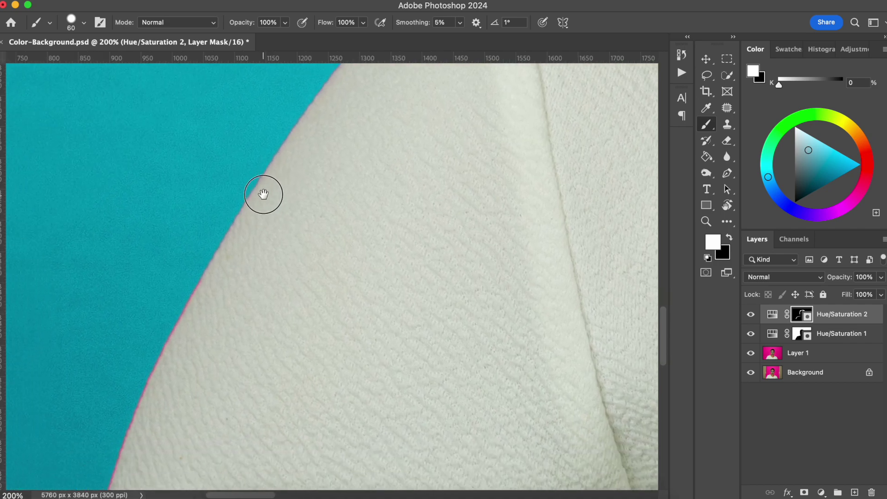
{"action": "key", "text": "super+minus"}
{"action": "key", "text": "super+minus"}
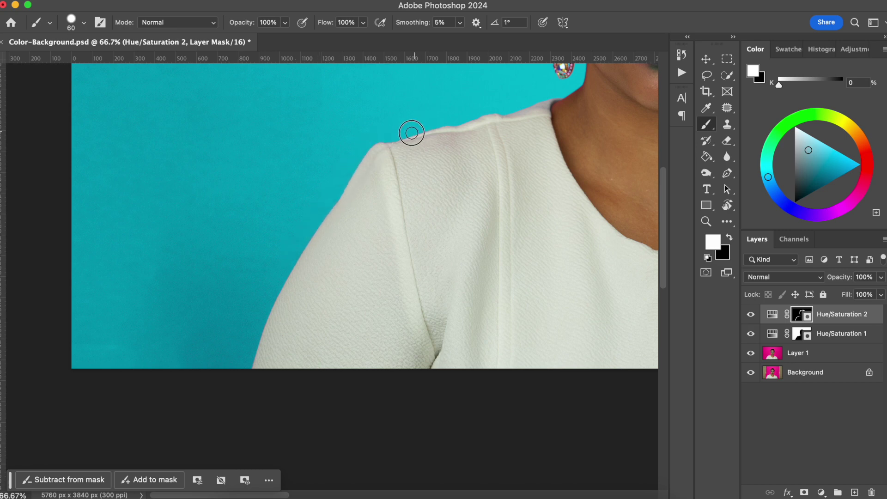
Paint the mask along the jacket's right shoulder and sleeve edge to remove the pink fringe there.
{"action": "left_click_drag", "start_coordinate": [429, 203], "coordinate": [337, 226]}
{"action": "scroll", "coordinate": [337, 226], "scroll_direction": "right", "scroll_amount": 3}
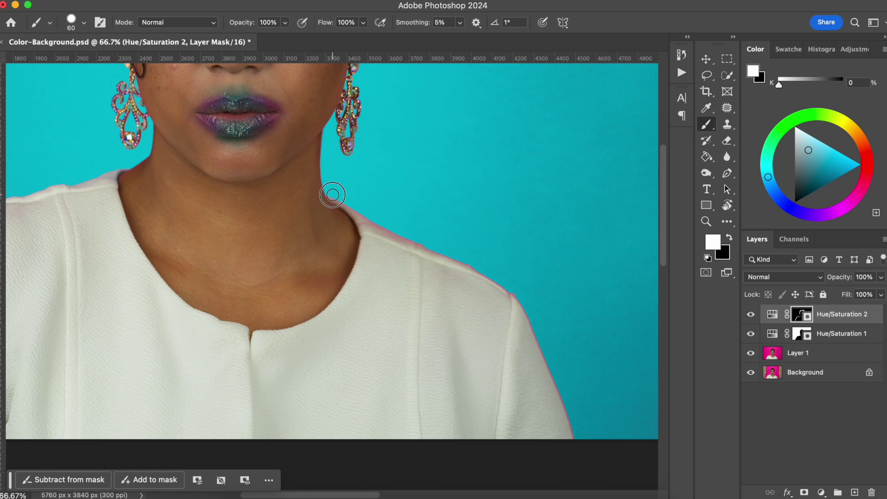
{"action": "mouse_move", "coordinate": [376, 239]}
{"action": "left_mouse_down"}
{"action": "mouse_move", "coordinate": [435, 250]}
{"action": "mouse_move", "coordinate": [402, 239]}
{"action": "mouse_move", "coordinate": [411, 237]}
{"action": "mouse_move", "coordinate": [475, 266]}
{"action": "mouse_move", "coordinate": [516, 294]}
{"action": "mouse_move", "coordinate": [506, 285]}
{"action": "mouse_move", "coordinate": [518, 315]}
{"action": "left_mouse_up"}
{"action": "mouse_move", "coordinate": [503, 283]}
{"action": "left_mouse_down"}
{"action": "mouse_move", "coordinate": [551, 372]}
{"action": "mouse_move", "coordinate": [534, 318]}
{"action": "mouse_move", "coordinate": [576, 434]}
{"action": "left_mouse_up"}
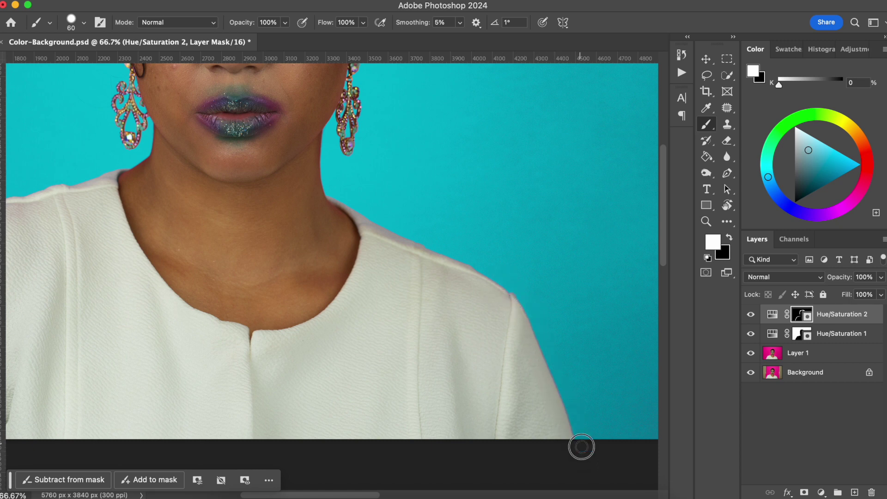
{"action": "left_click_drag", "start_coordinate": [473, 263], "coordinate": [497, 283]}
{"action": "left_click_drag", "start_coordinate": [332, 191], "coordinate": [410, 244]}
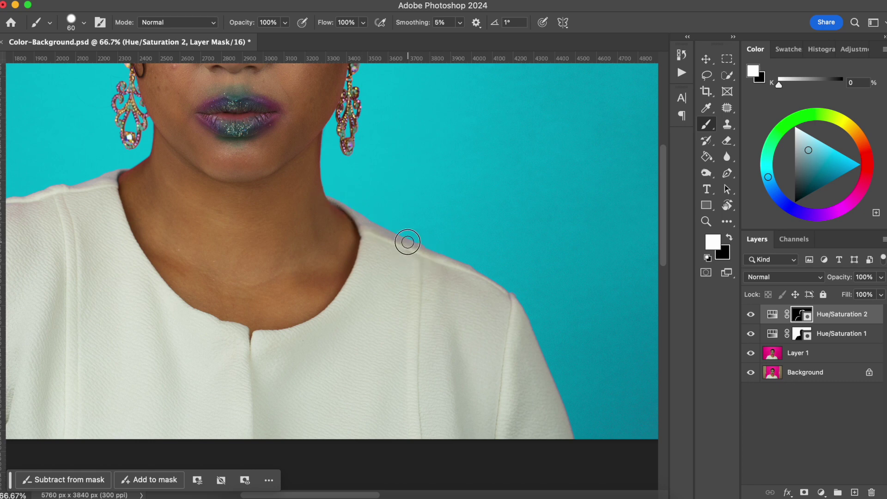
Adjust the Reds range of the Hue/Saturation 2 adjustment to 260°/289° – 13°\42°, then fit the whole portrait in view.
{"action": "left_click", "coordinate": [772, 314]}
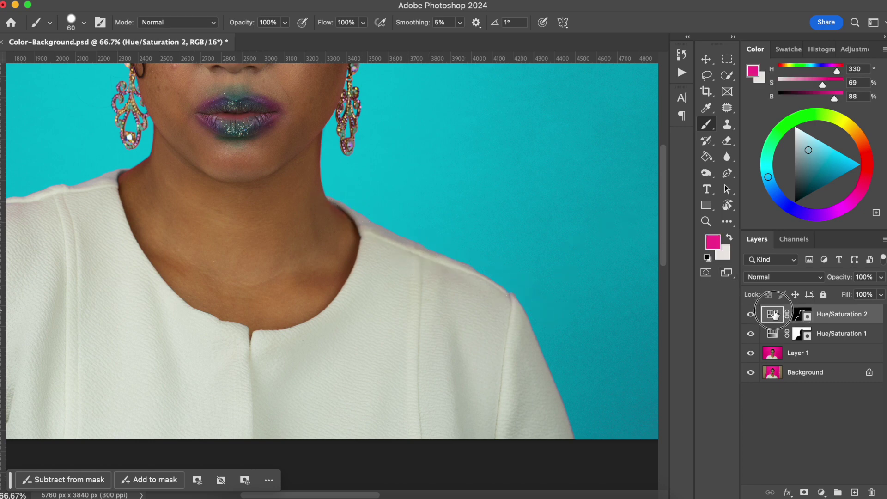
{"action": "left_click", "coordinate": [775, 314]}
{"action": "left_click", "coordinate": [584, 190]}
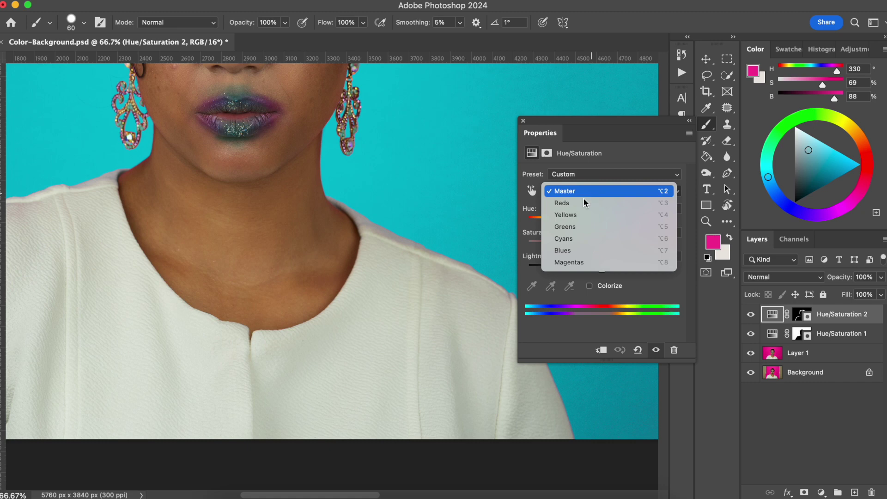
{"action": "left_click", "coordinate": [586, 203]}
{"action": "left_click_drag", "start_coordinate": [568, 310], "coordinate": [613, 314]}
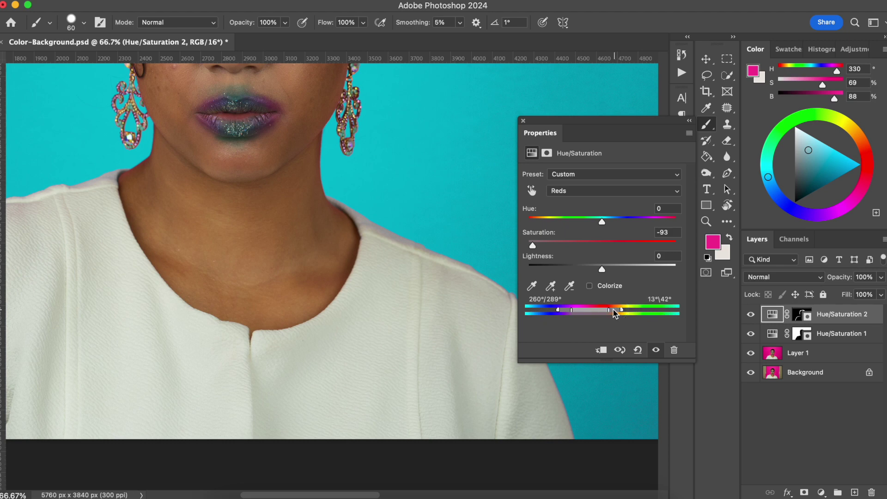
{"action": "left_click", "coordinate": [524, 121]}
{"action": "scroll", "coordinate": [397, 259], "scroll_direction": "up", "scroll_amount": 5}
{"action": "scroll", "coordinate": [398, 259], "scroll_direction": "left", "scroll_amount": 5}
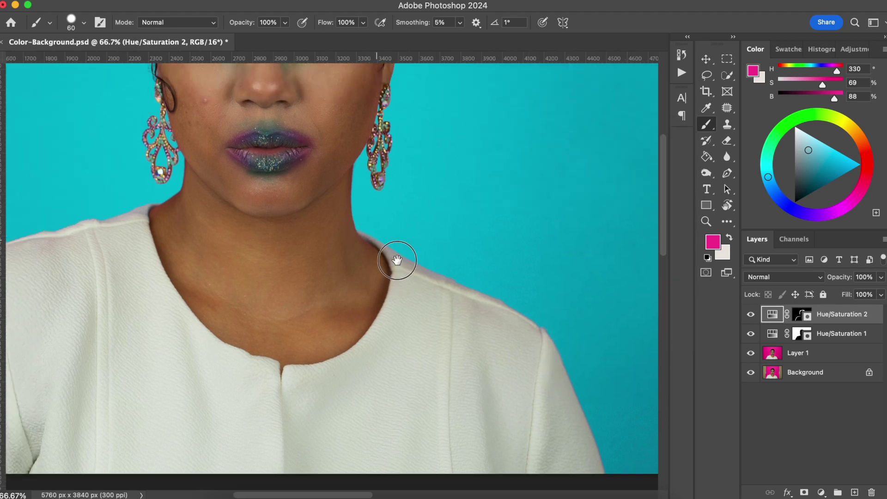
{"action": "key", "text": "super+0"}
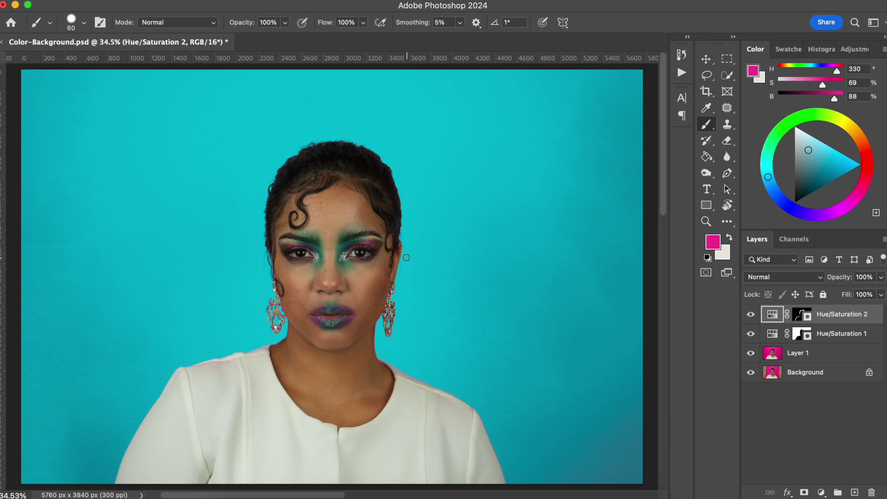
Group the two Hue/Saturation layers as BACKGROUND COLOR and compare the image with the group hidden and shown.
{"action": "left_click", "coordinate": [836, 336], "text": "shift"}
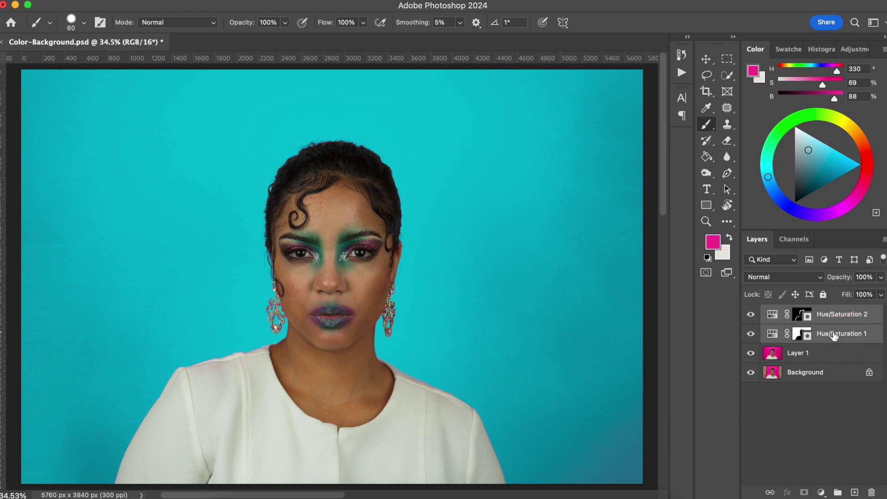
{"action": "key", "text": "super+g"}
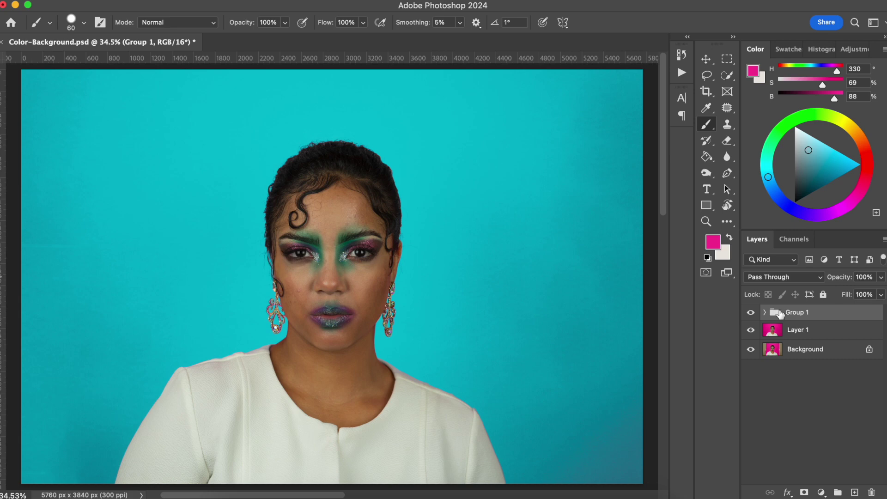
{"action": "type", "text": "COLOR"}
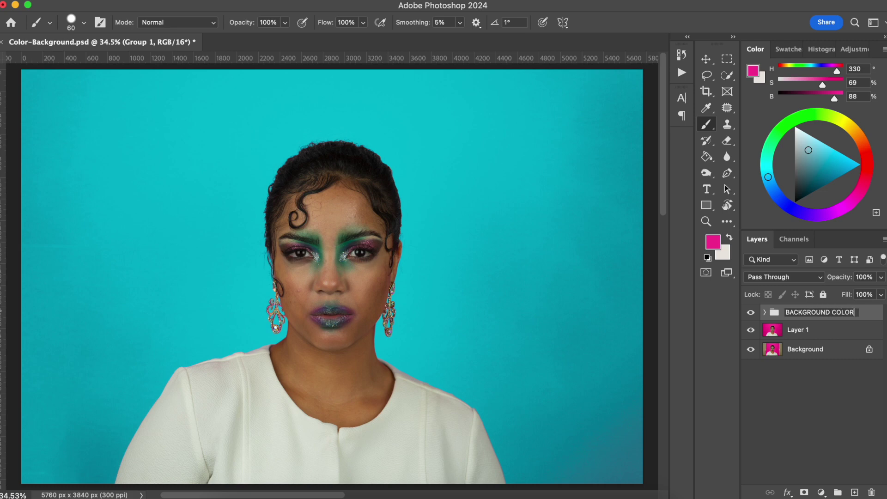
{"action": "key", "text": "Return"}
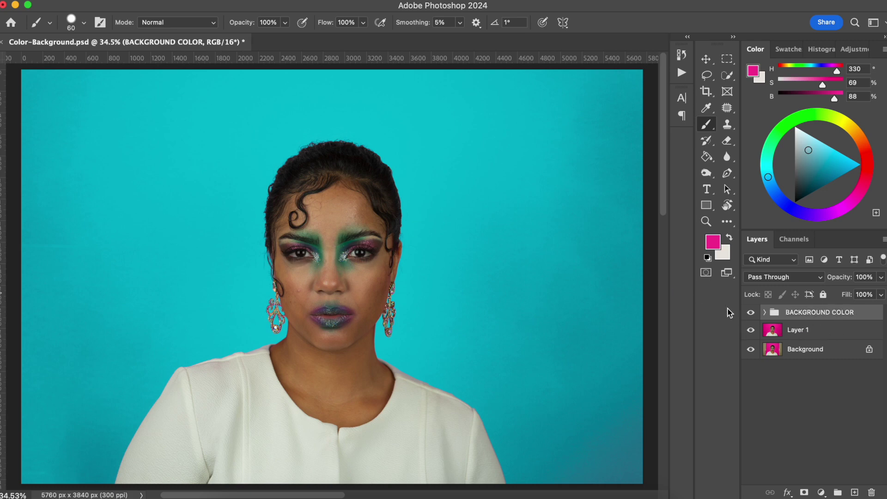
{"action": "left_click", "coordinate": [750, 314]}
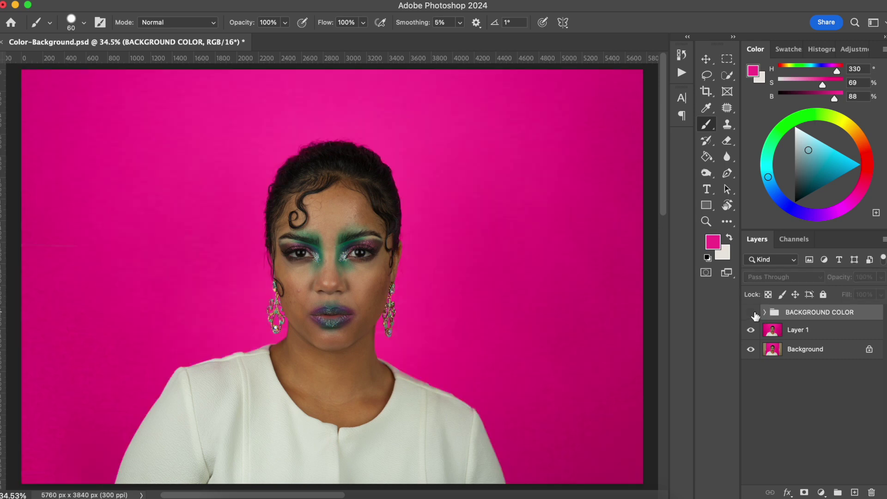
{"action": "left_click", "coordinate": [753, 314]}
Inside the BACKGROUND COLOR group, rename Hue/Saturation 1 as COLOR and Hue/Saturation 2 as DETAILS.
{"action": "left_click", "coordinate": [764, 312]}
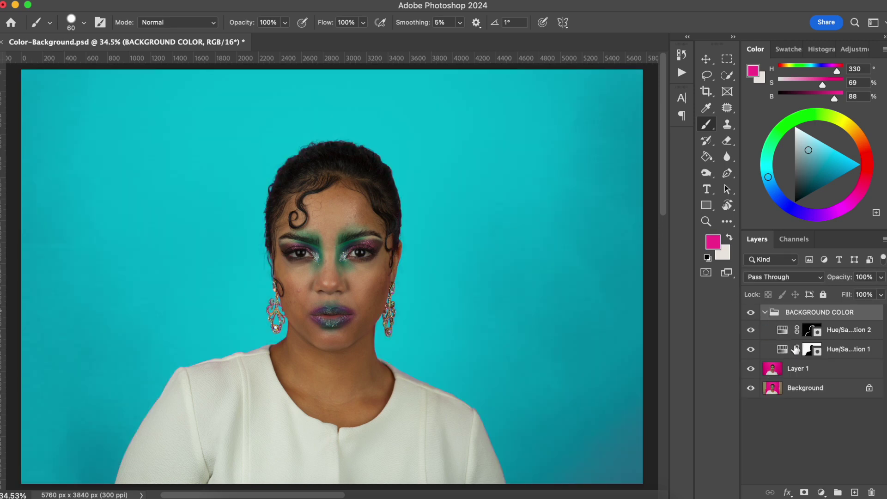
{"action": "double_click", "coordinate": [847, 347]}
{"action": "type", "text": "COLOR"}
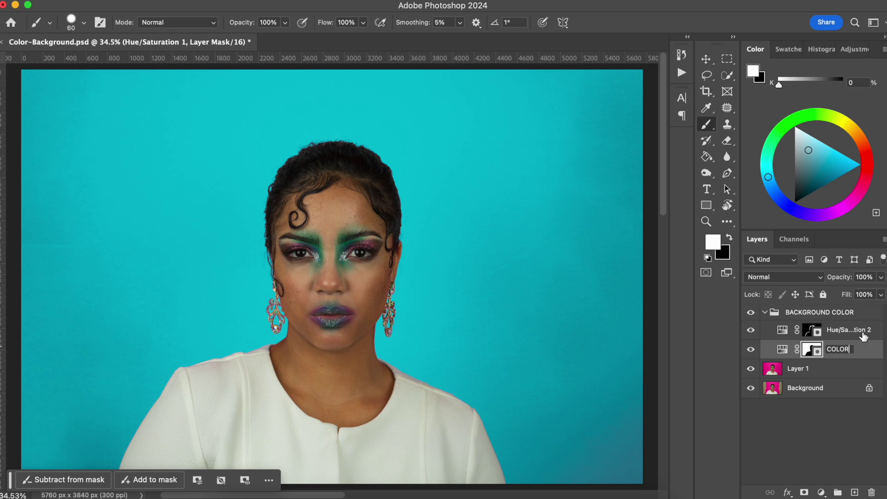
{"action": "key", "text": "Return"}
{"action": "double_click", "coordinate": [868, 330]}
{"action": "type", "text": "de"}
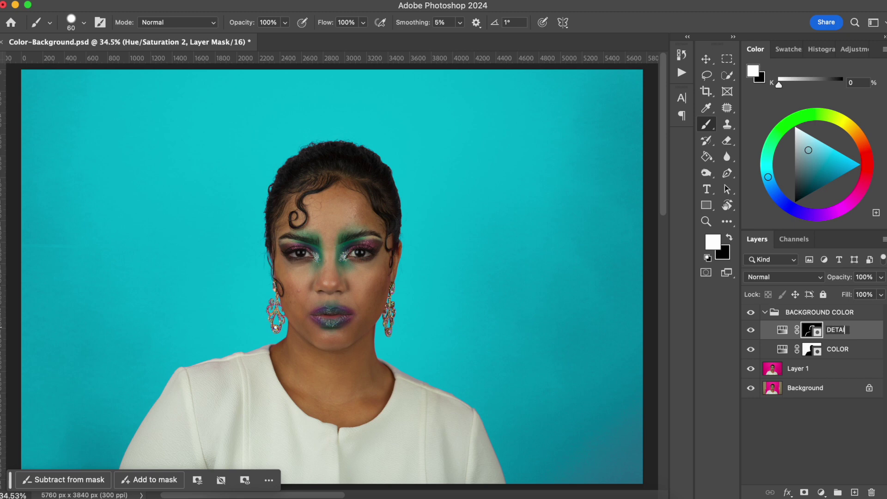
{"action": "key", "text": "Return"}
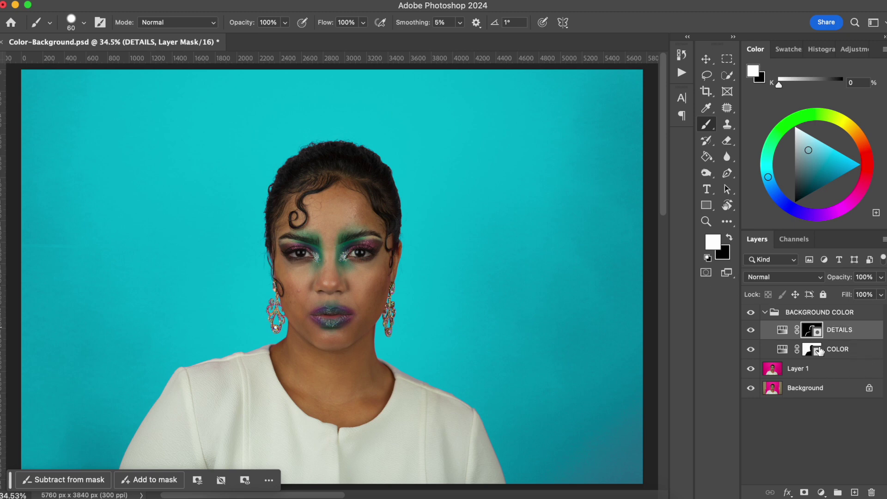
Open the COLOR layer's Hue/Saturation settings and try other backdrop hues, sweeping from 14 up to 360.
{"action": "double_click", "coordinate": [782, 351]}
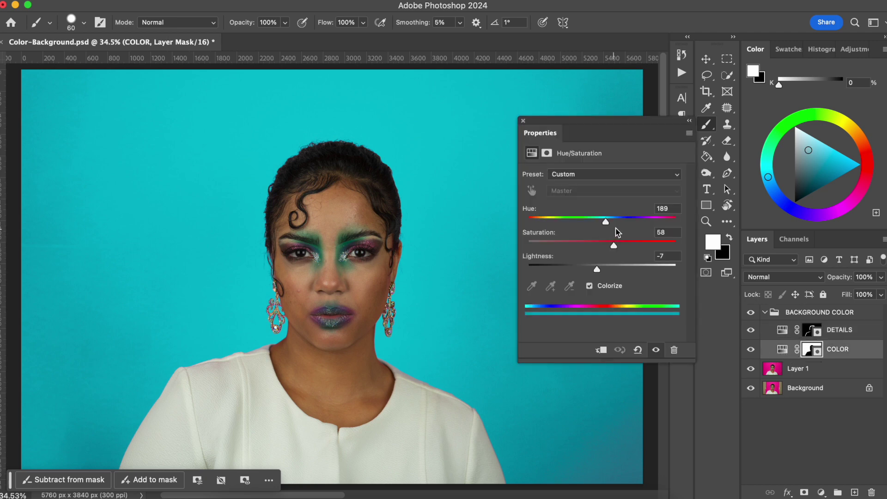
{"action": "mouse_move", "coordinate": [606, 221]}
{"action": "left_mouse_down"}
{"action": "mouse_move", "coordinate": [626, 221]}
{"action": "mouse_move", "coordinate": [605, 224]}
{"action": "left_mouse_up"}
{"action": "left_click_drag", "start_coordinate": [598, 223], "coordinate": [532, 223]}
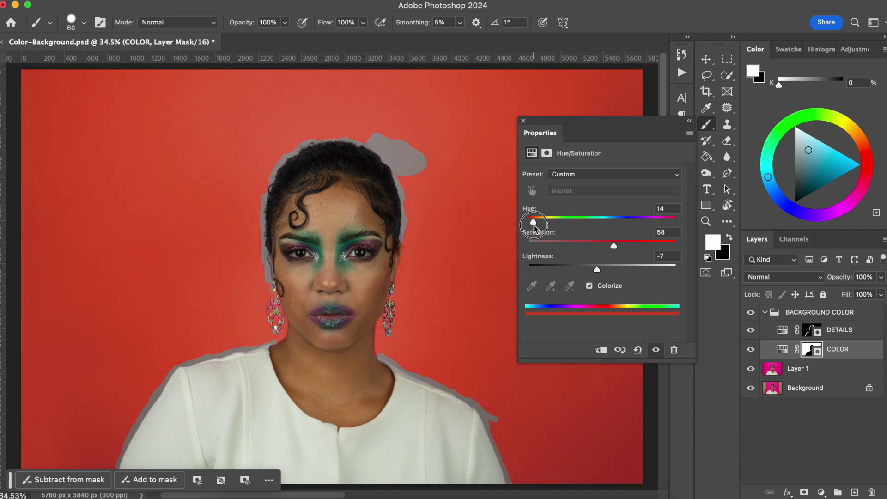
{"action": "left_click_drag", "start_coordinate": [532, 223], "coordinate": [695, 242]}
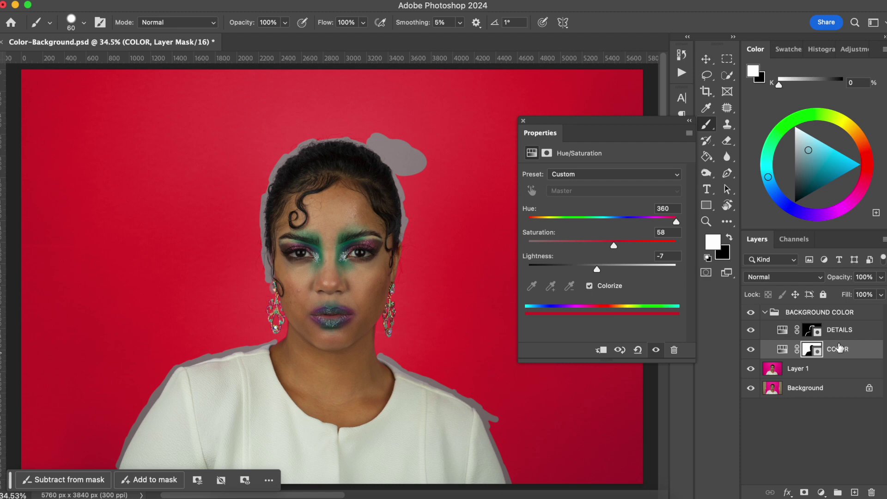
Move the COLOR layer above DETAILS in the group and shift its hue to a cyan-blue.
{"action": "left_click", "coordinate": [860, 353]}
{"action": "left_click_drag", "start_coordinate": [860, 354], "coordinate": [849, 328]}
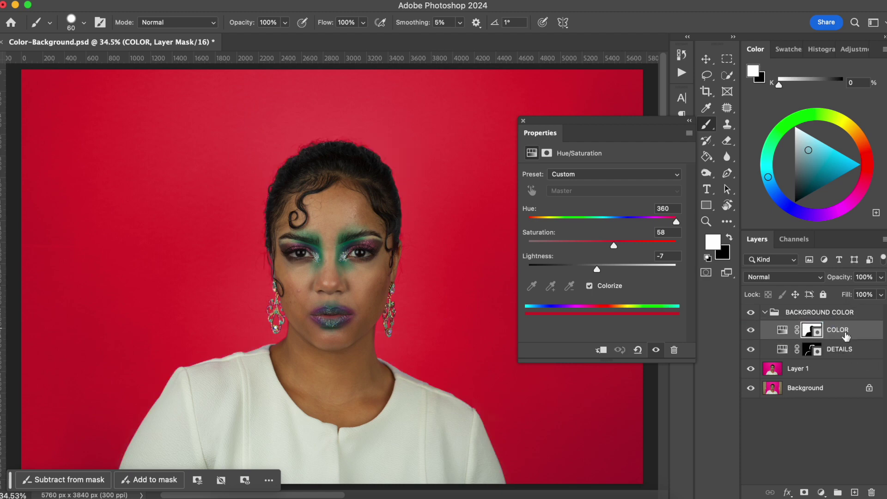
{"action": "left_click", "coordinate": [750, 329]}
{"action": "left_click", "coordinate": [750, 330]}
{"action": "left_click_drag", "start_coordinate": [675, 222], "coordinate": [610, 240]}
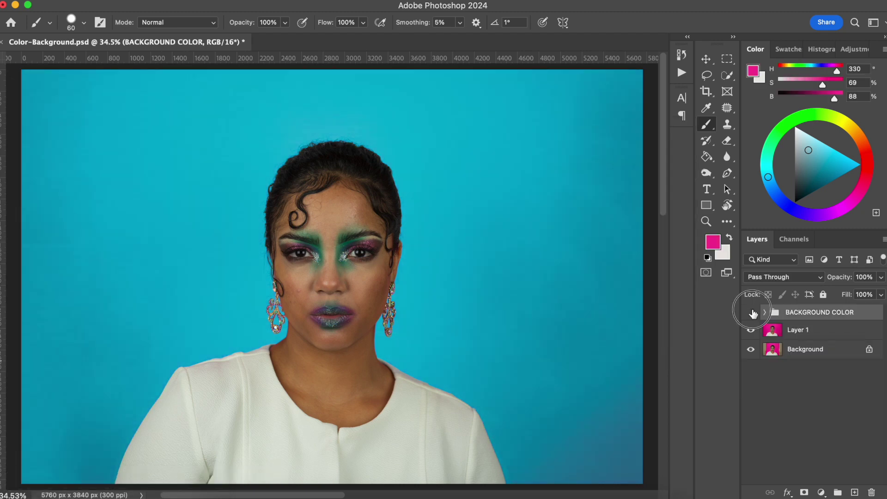
Toggle the BACKGROUND COLOR group's visibility to compare the recolored backdrop with the original pink one, leaving the group shown.
{"action": "left_click", "coordinate": [750, 312]}
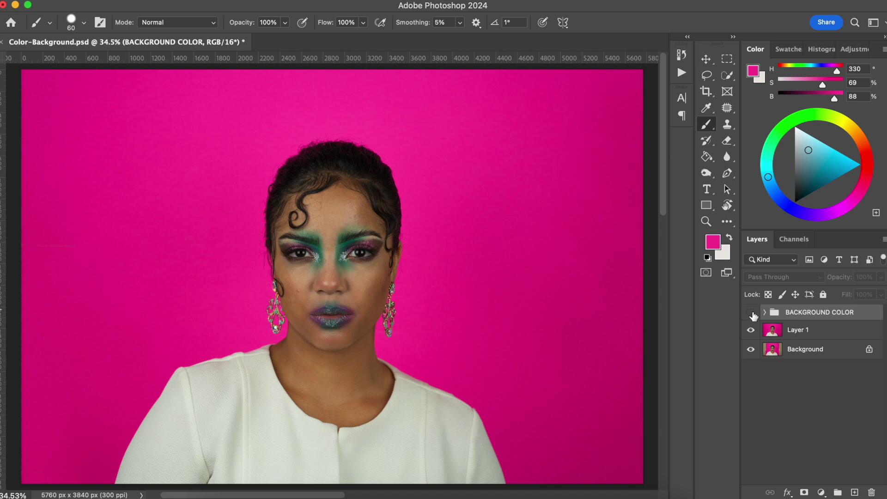
{"action": "left_click", "coordinate": [750, 313]}
{"action": "left_click", "coordinate": [750, 313]}
{"action": "left_click", "coordinate": [751, 313]}
{"action": "left_click", "coordinate": [750, 312]}
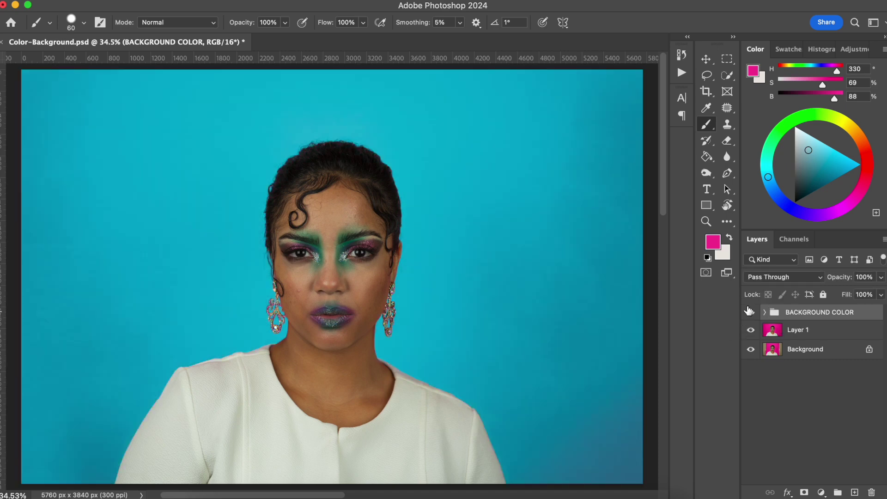